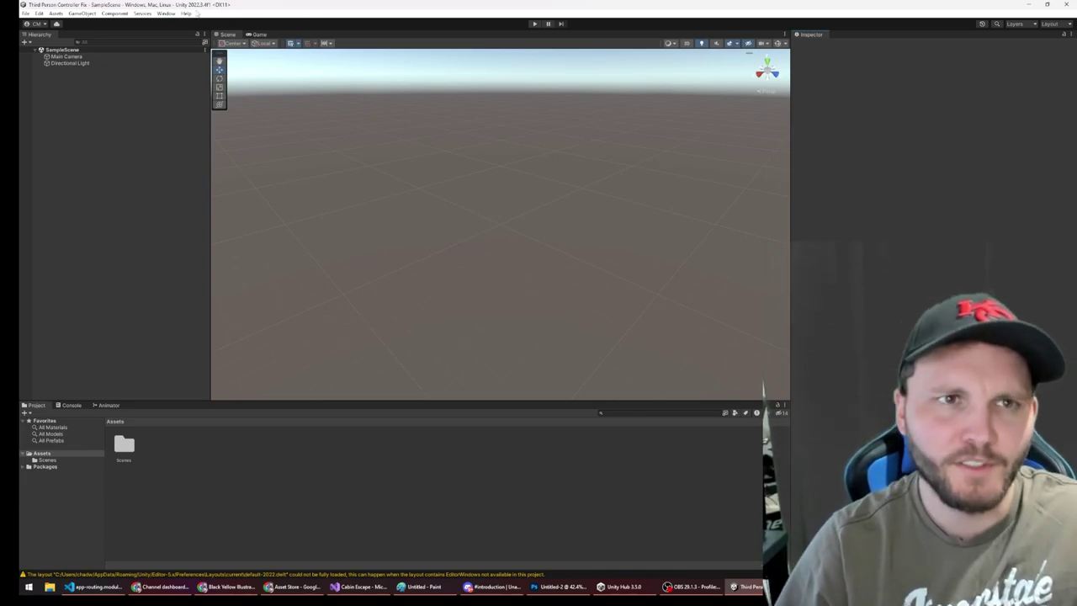
# - Open Unity's Window menu from the top menu bar
pyautogui.click(167, 14)
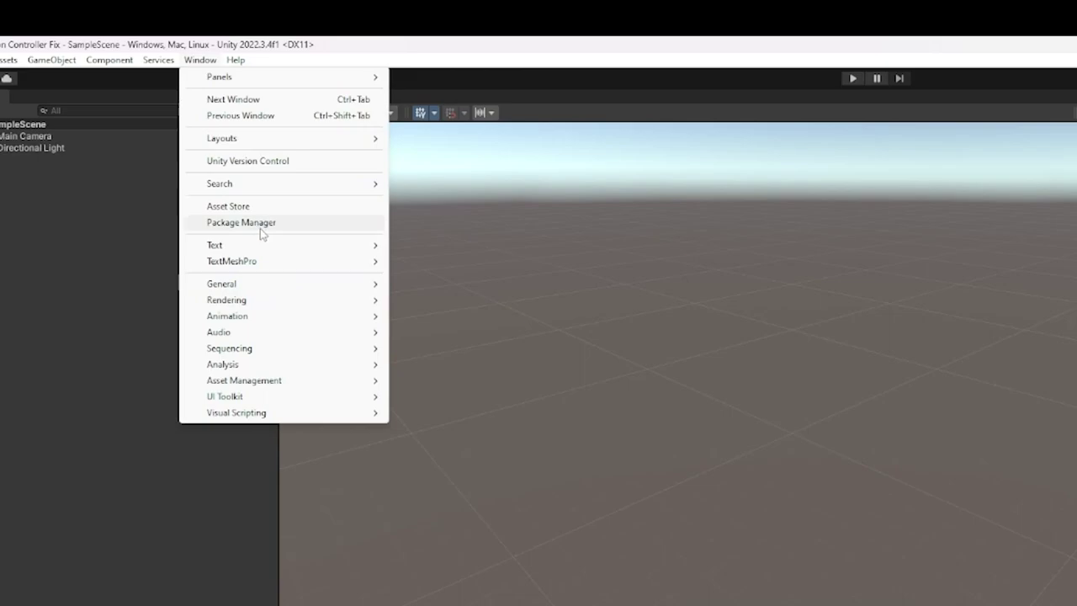
# - In Package Manager's My Assets, find Starter Assets - Third Person Character Controller and import it
pyautogui.click(260, 226)
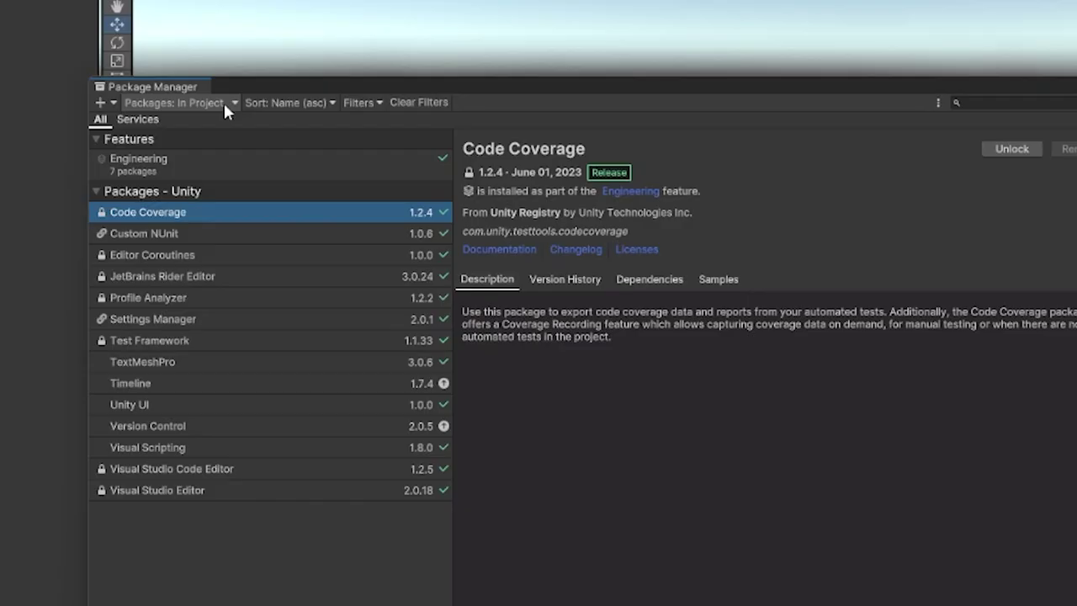
pyautogui.click(226, 104)
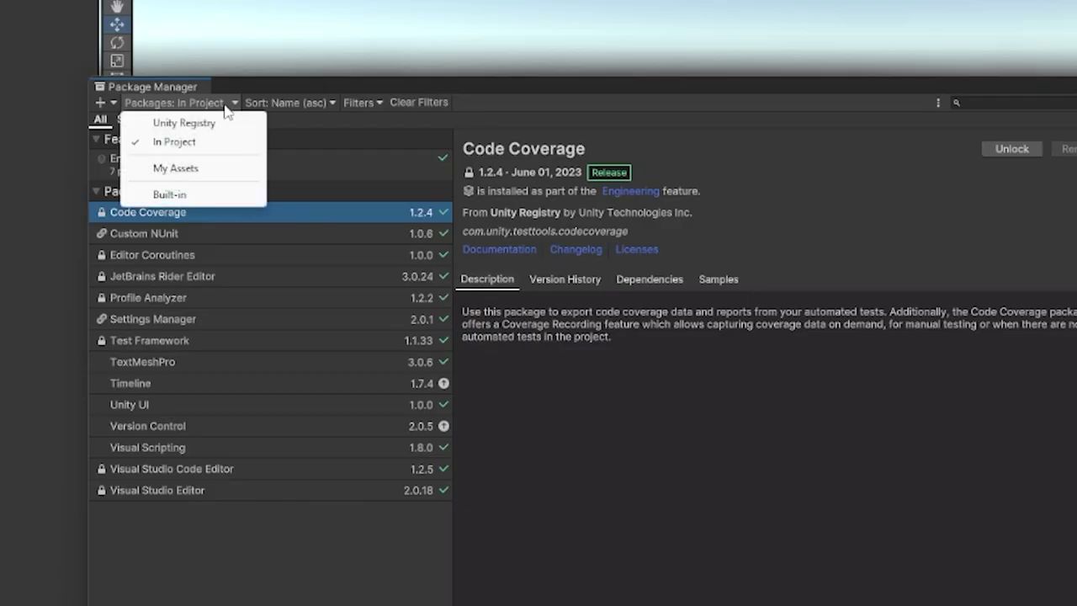
pyautogui.click(201, 170)
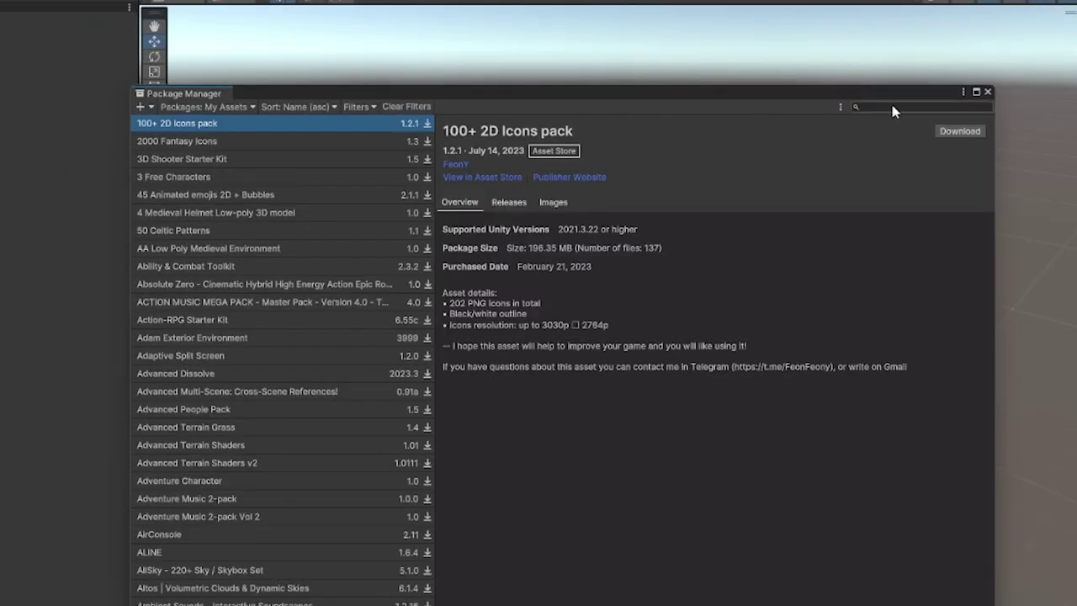
pyautogui.write('third person s')
pyautogui.write('ontroller')
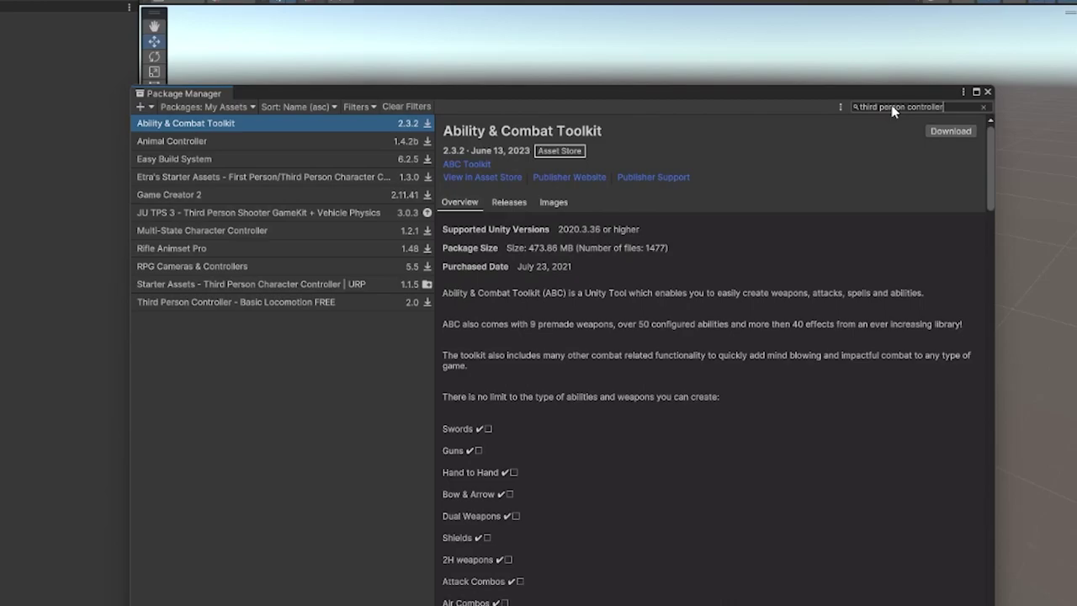
pyautogui.click(261, 284)
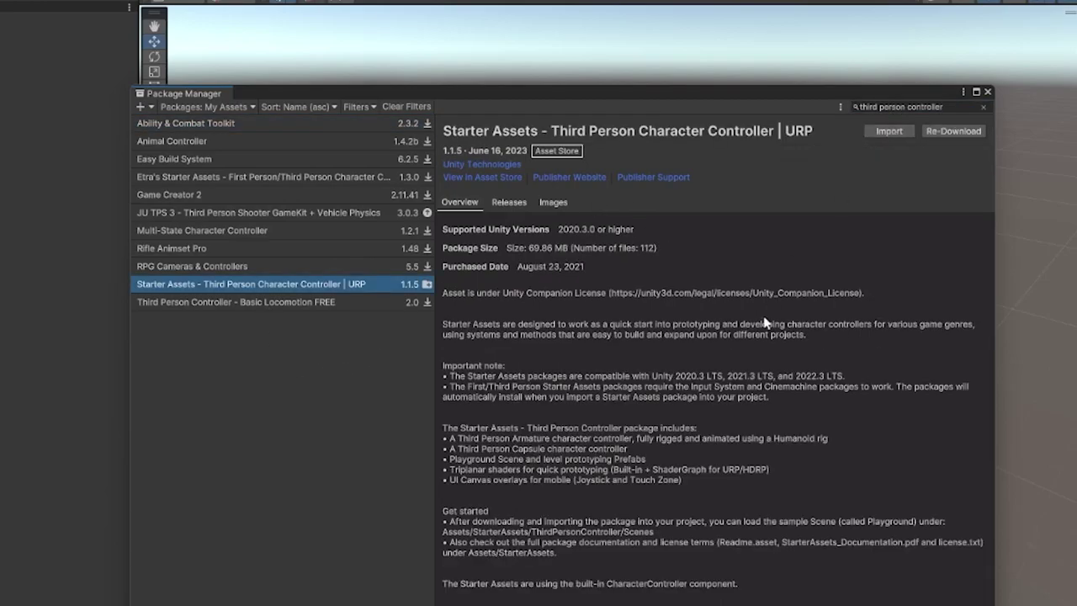
pyautogui.click(888, 128)
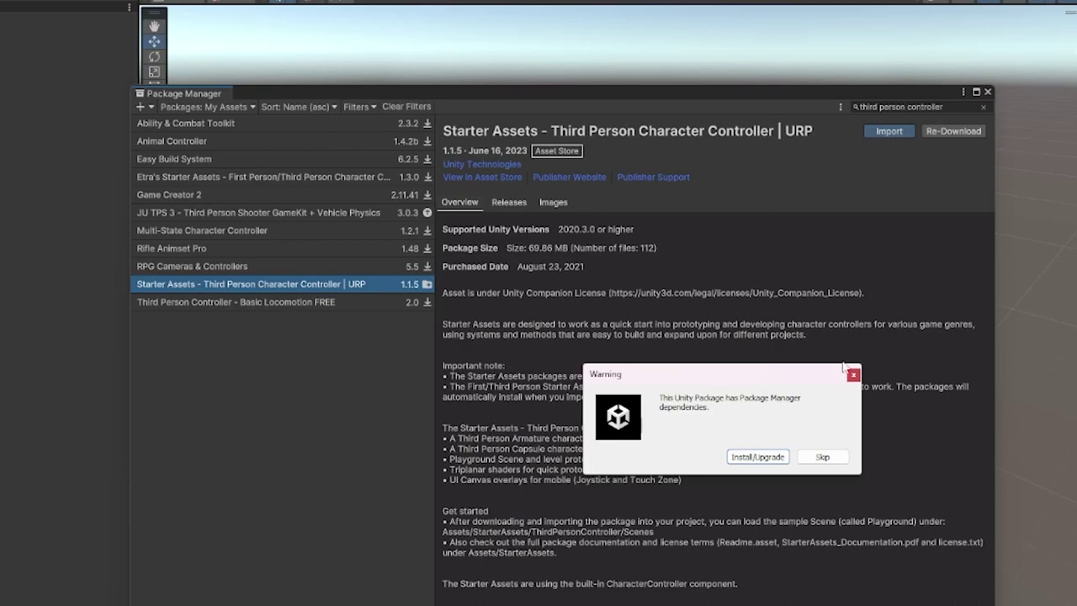
# - Install the Starter Assets package's required dependencies with Install/Upgrade
pyautogui.click(762, 458)
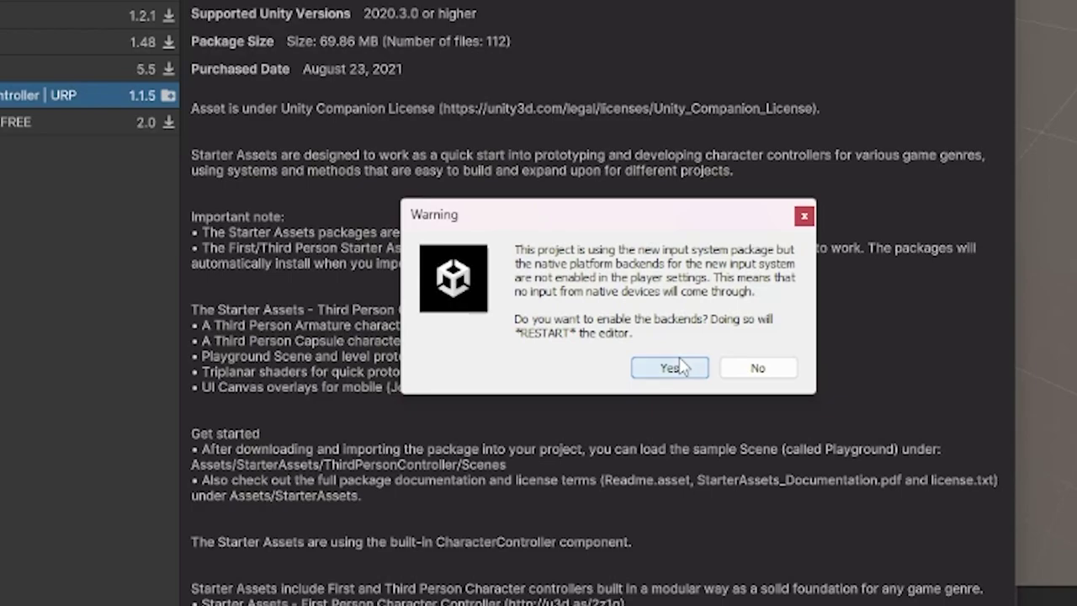
# - Restart with the new input backends, then reimport Starter Assets with dependencies and all files
pyautogui.click(669, 367)
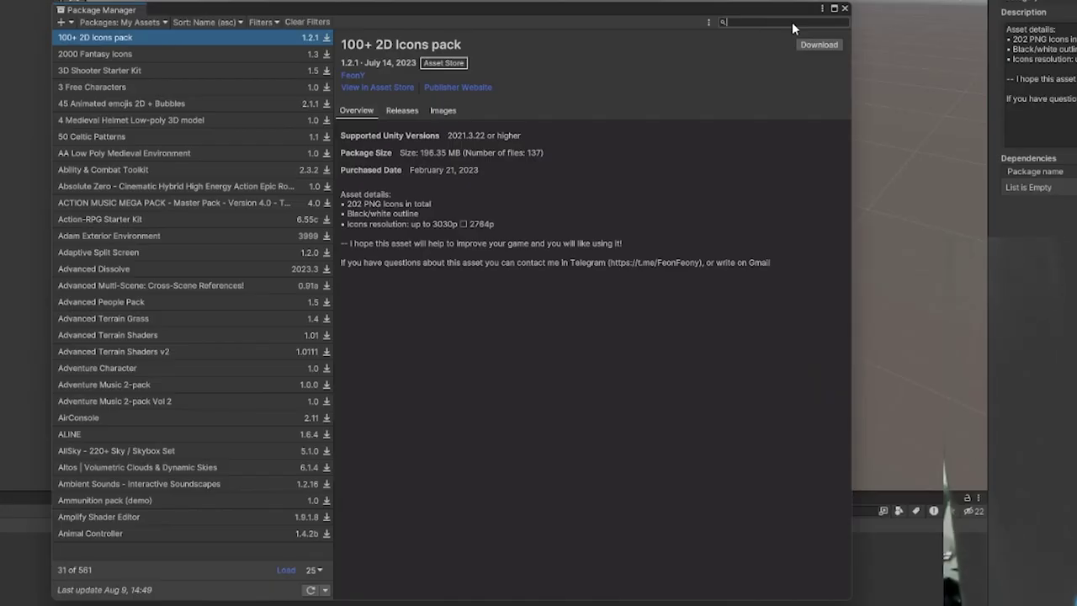
pyautogui.write('third person')
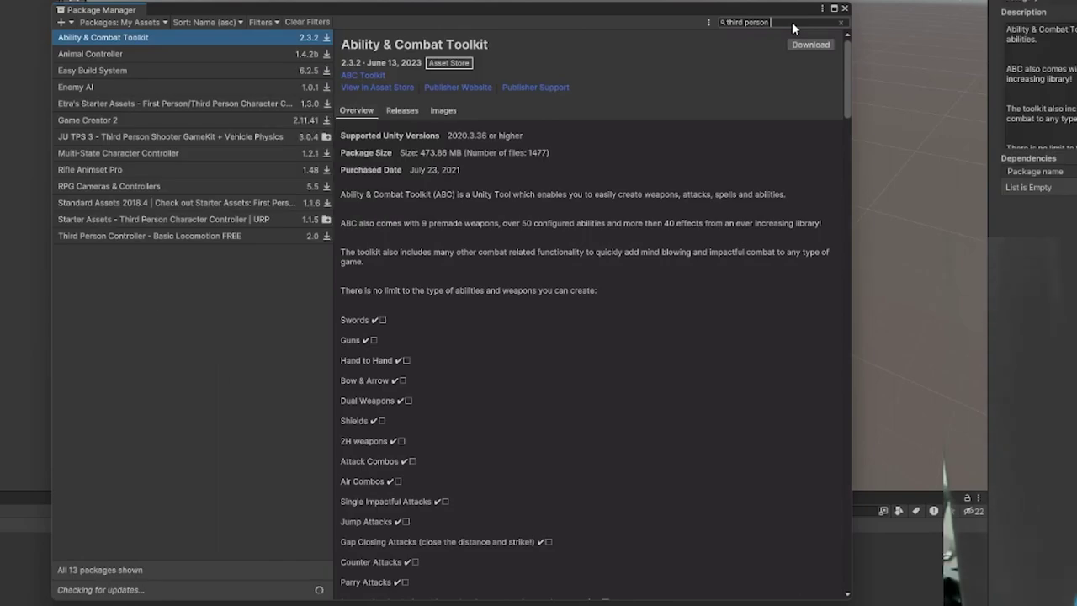
pyautogui.write(' contro')
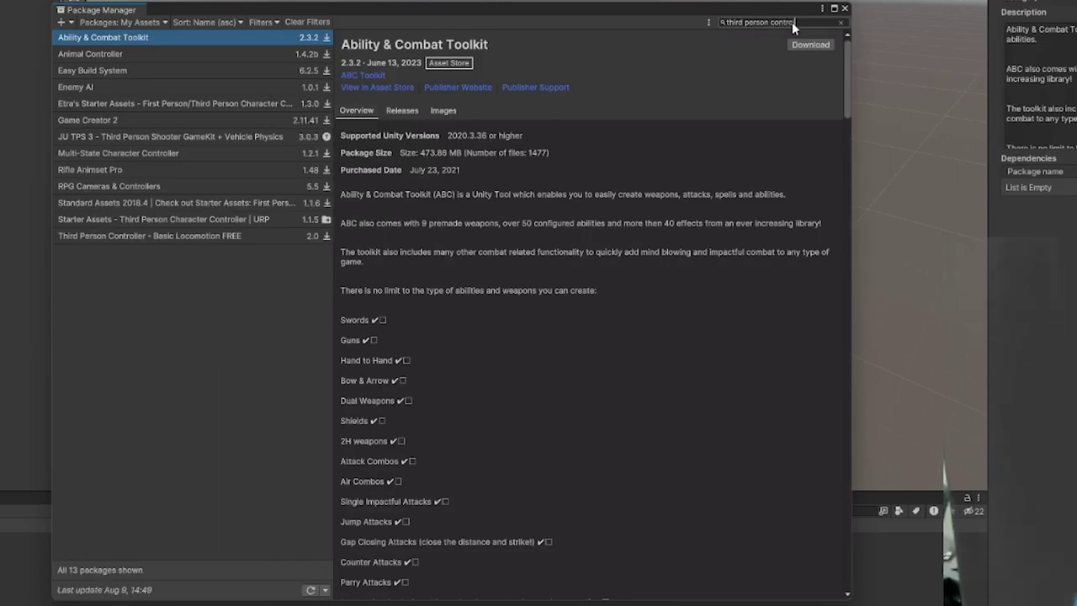
pyautogui.write('ller')
pyautogui.click(234, 187)
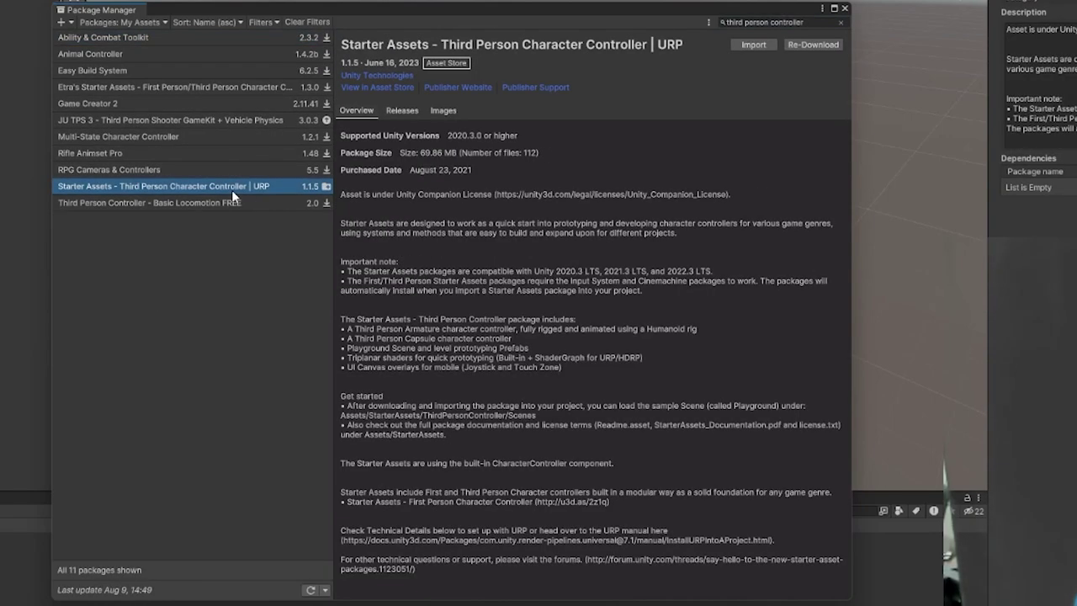
pyautogui.click(755, 46)
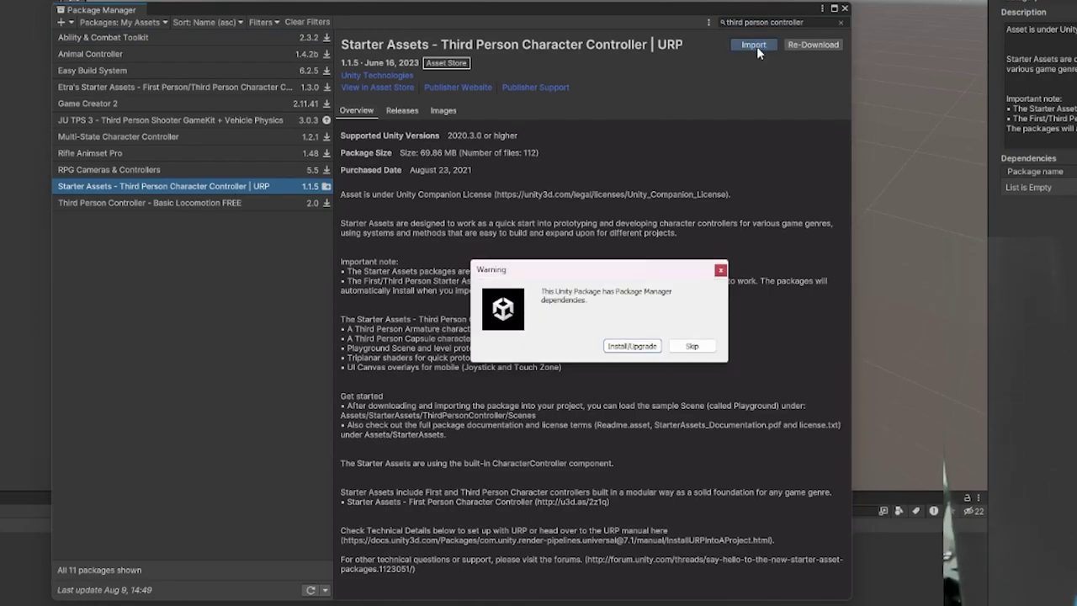
pyautogui.click(650, 345)
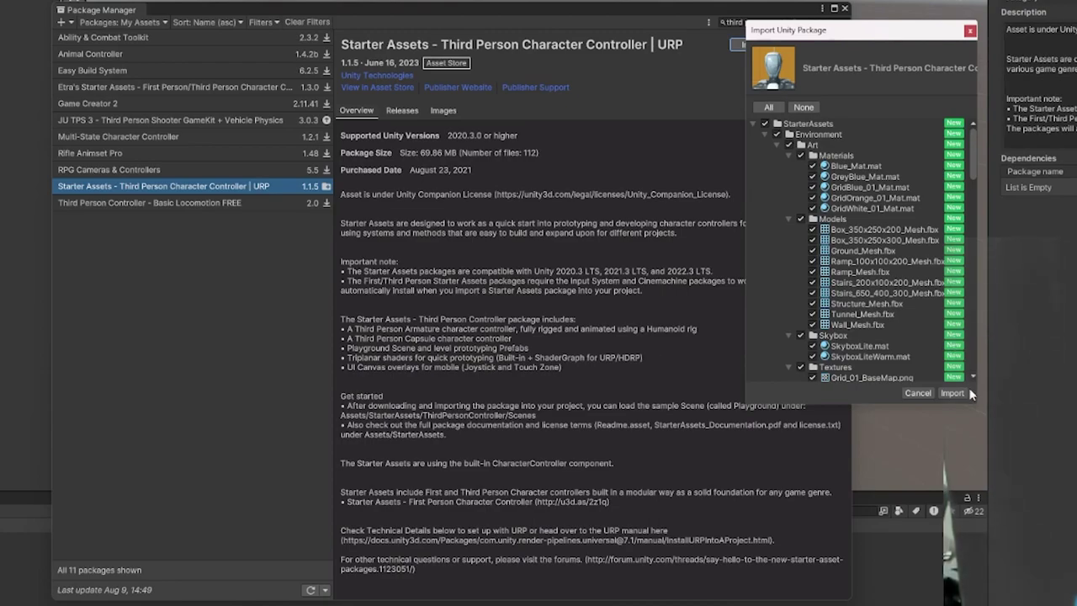
pyautogui.click(967, 392)
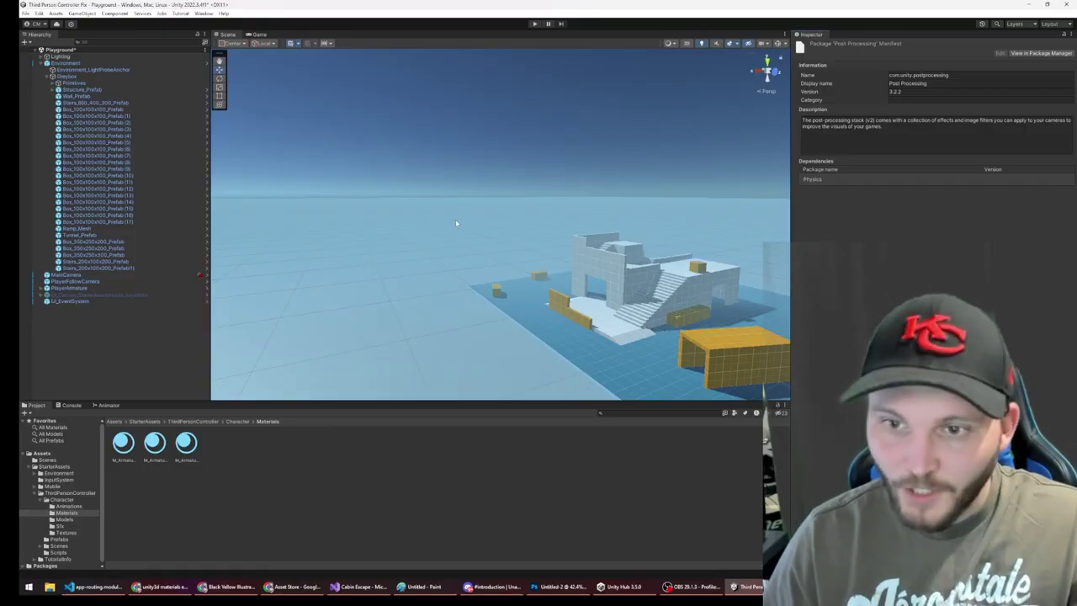
pyautogui.moveTo(455, 219); pyautogui.dragTo(572, 249, button='right')
pyautogui.click(66, 63)
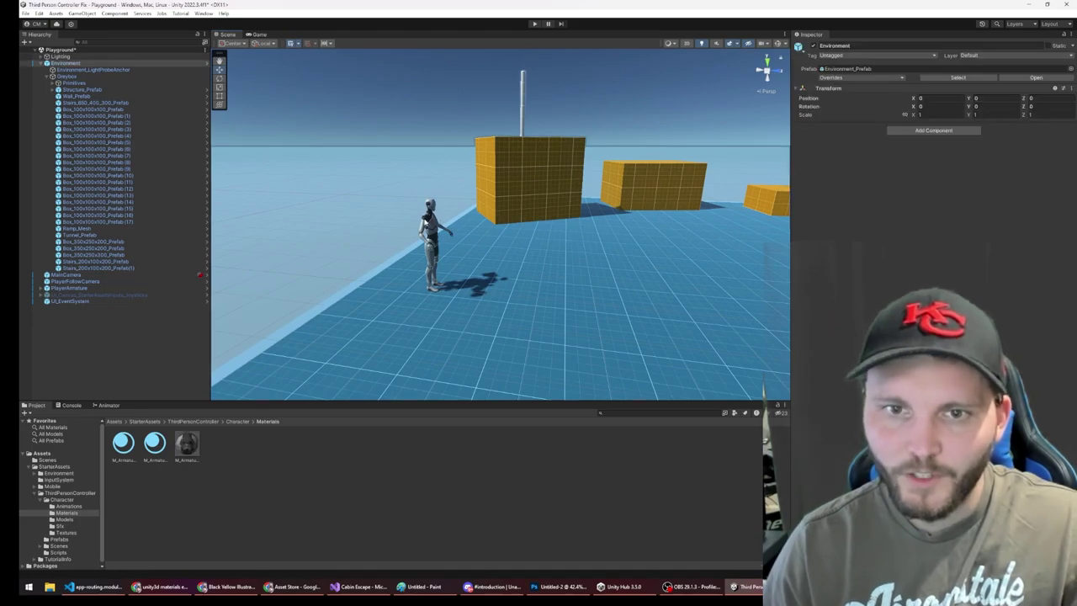
pyautogui.click(69, 288)
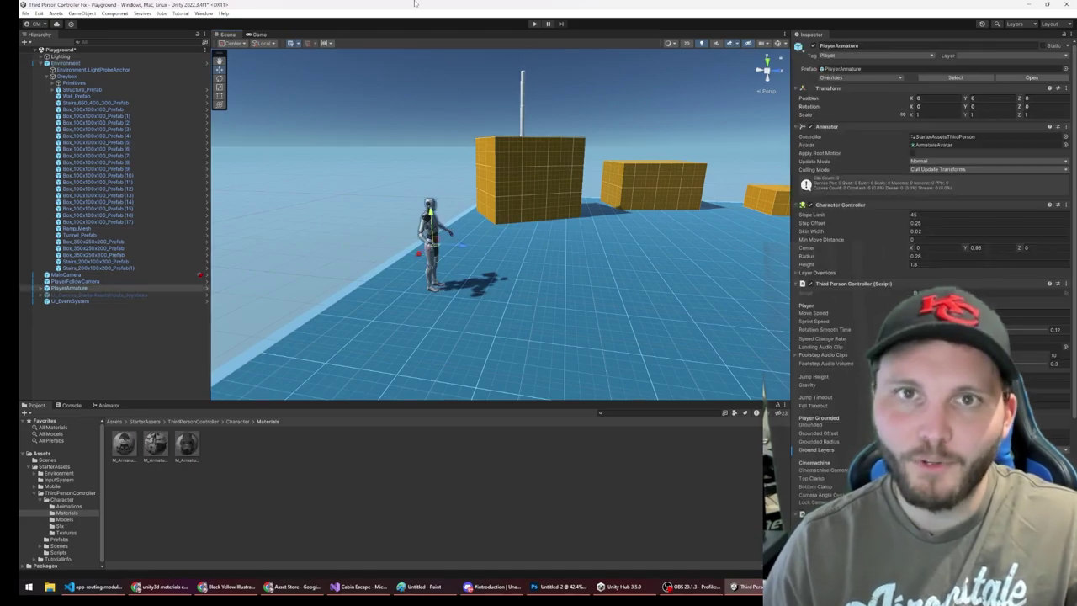
pyautogui.click(535, 24)
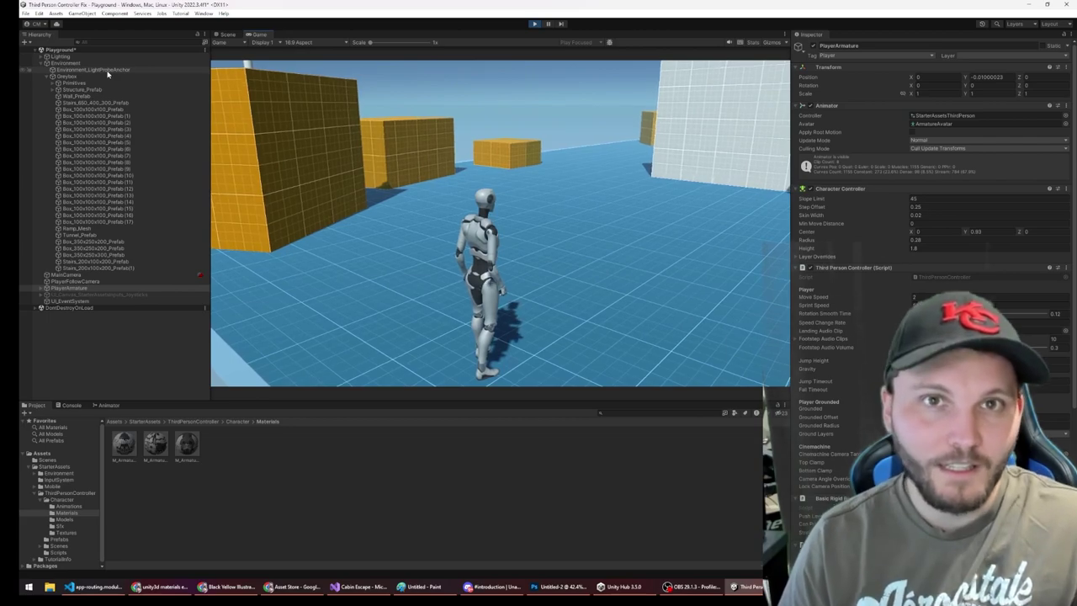
pyautogui.press('w')
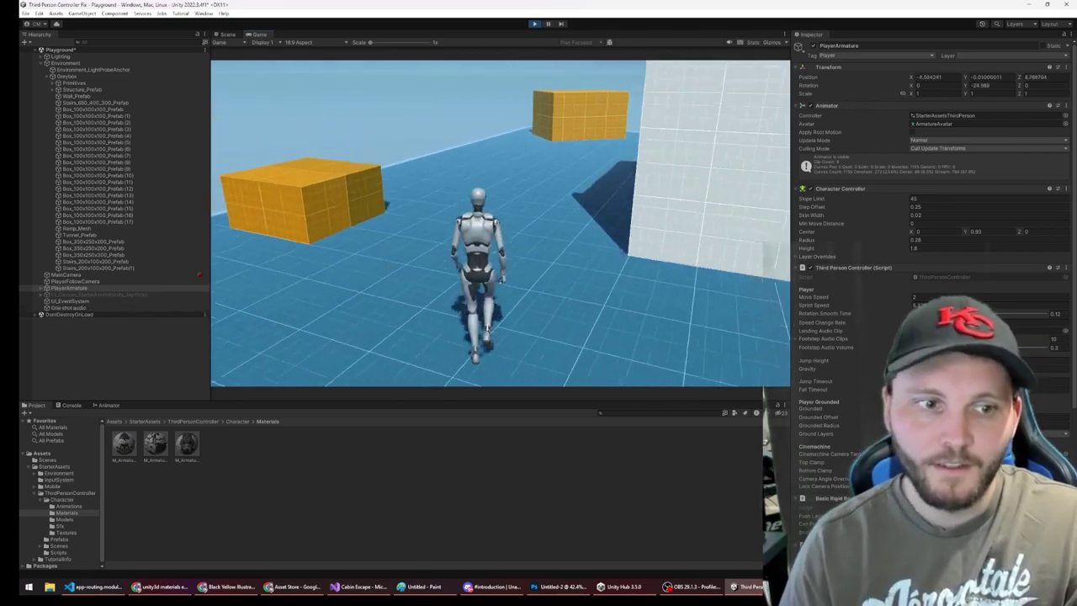
# - Stop the running game and search Mixamo for 'walk' animations
pyautogui.click(534, 24)
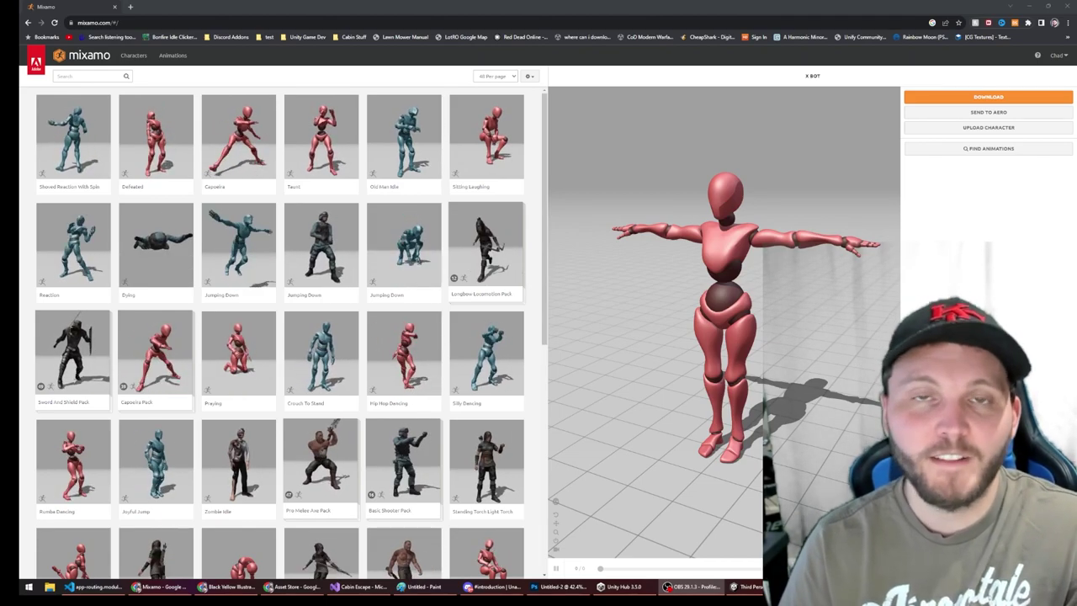
pyautogui.write('walk')
pyautogui.press('Return')
# - Download Crouched Walking set to In Place with a slightly lower Speed
pyautogui.click(329, 174)
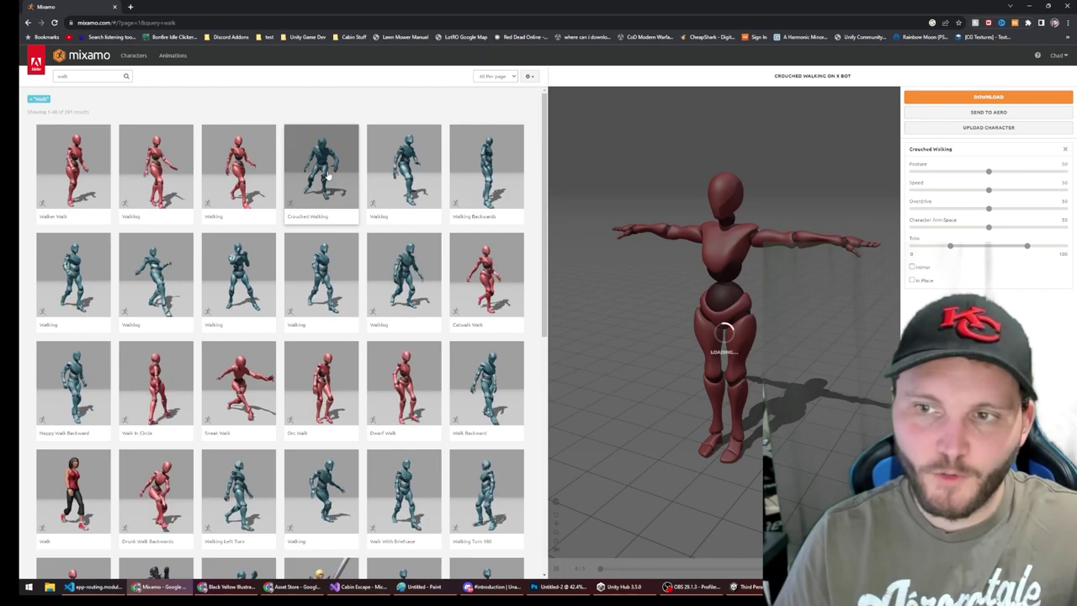
pyautogui.click(912, 280)
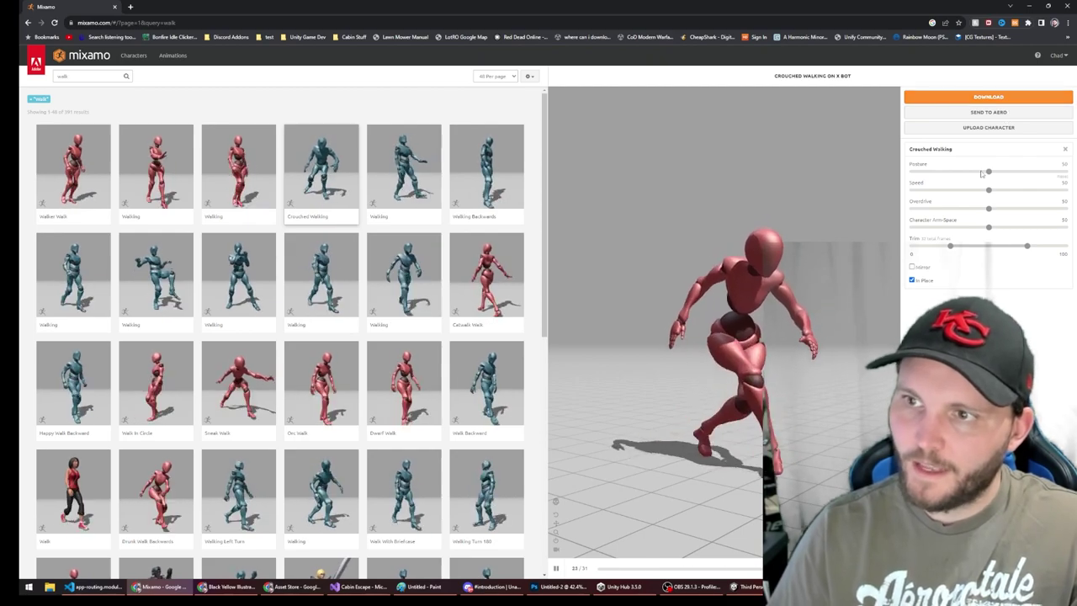
pyautogui.moveTo(989, 190); pyautogui.dragTo(972, 192)
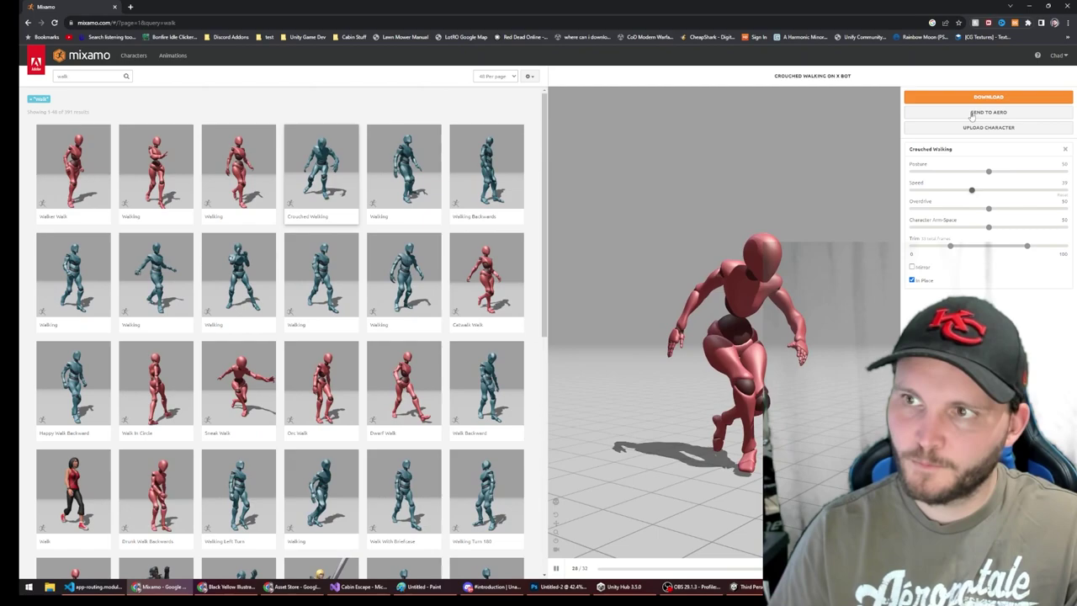
pyautogui.click(976, 97)
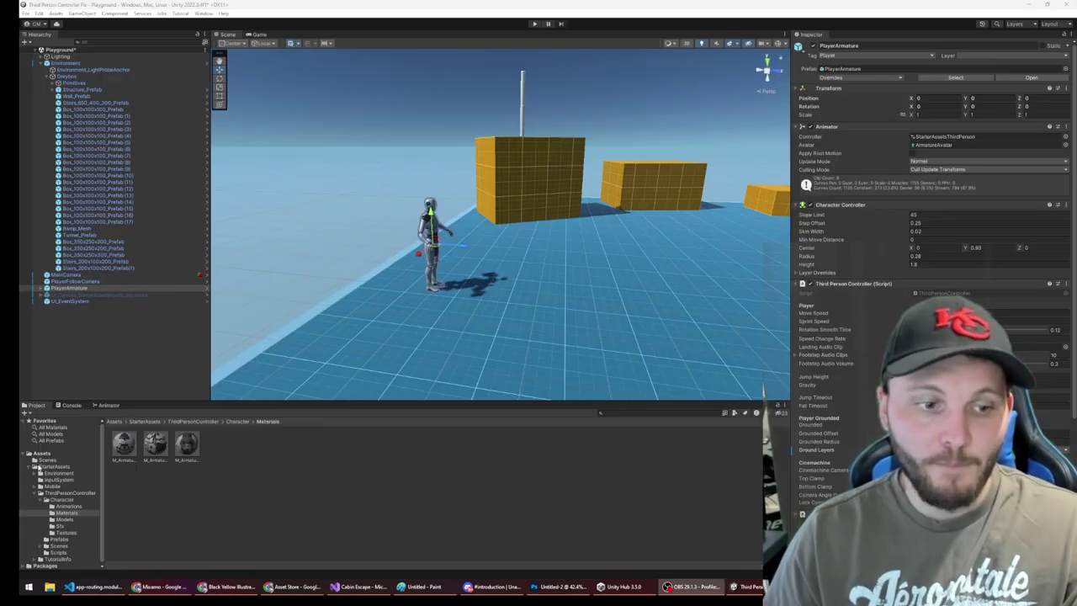
# - Import the downloaded Crouched Walking file from Downloads into the StarterAssets folder
pyautogui.click(36, 467)
pyautogui.click(54, 466)
pyautogui.rightClick(448, 507)
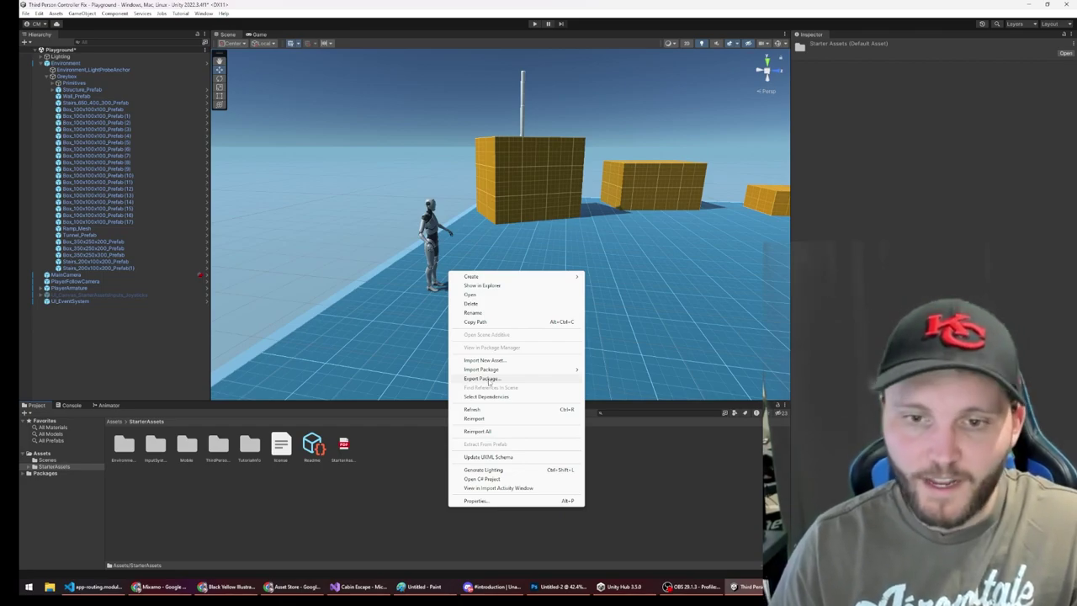
pyautogui.click(484, 360)
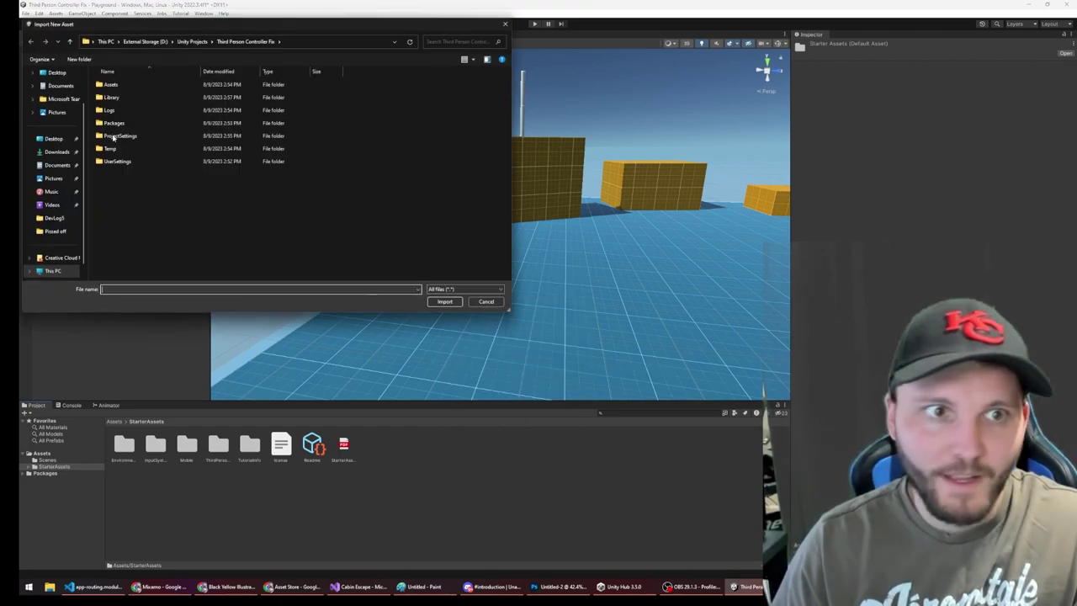
pyautogui.scroll(2, 57, 101)
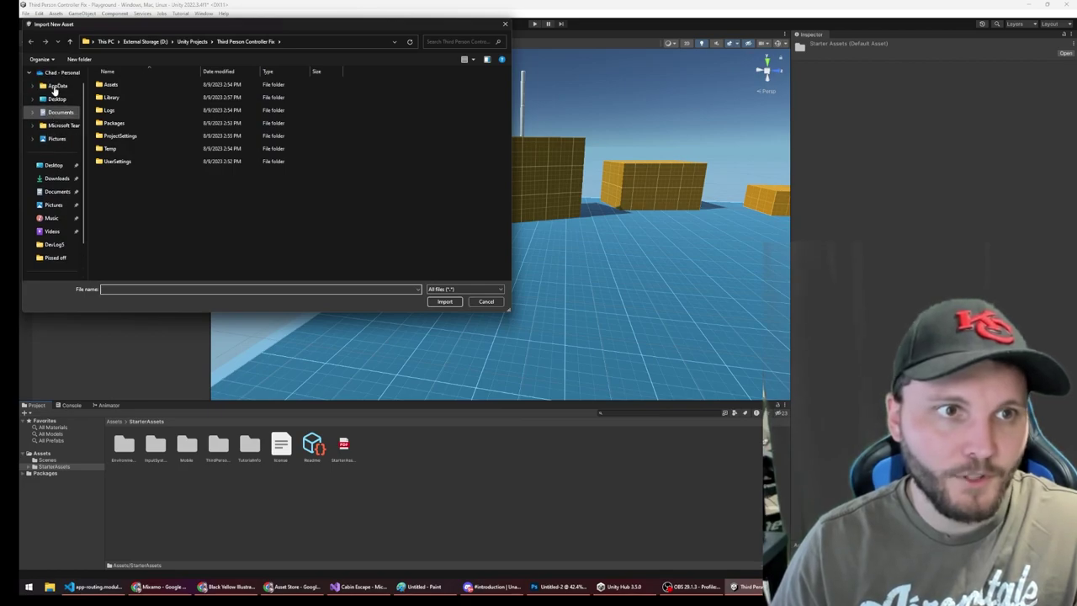
pyautogui.click(56, 178)
pyautogui.click(114, 90)
pyautogui.doubleClick(112, 92)
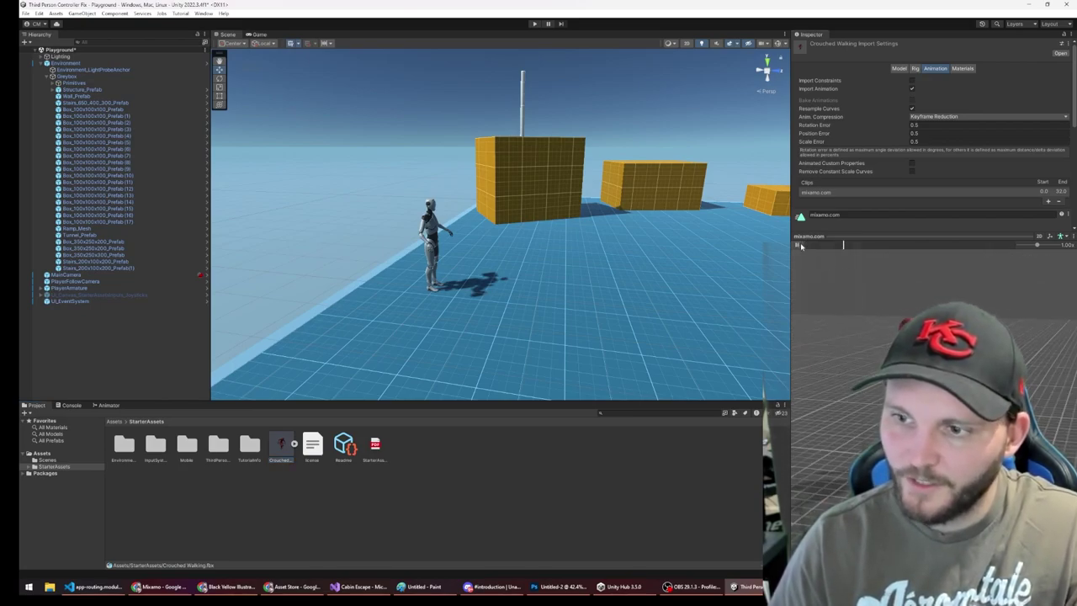
# - Enable Loop Time on the crouched walking clip and apply the import settings
pyautogui.click(842, 214)
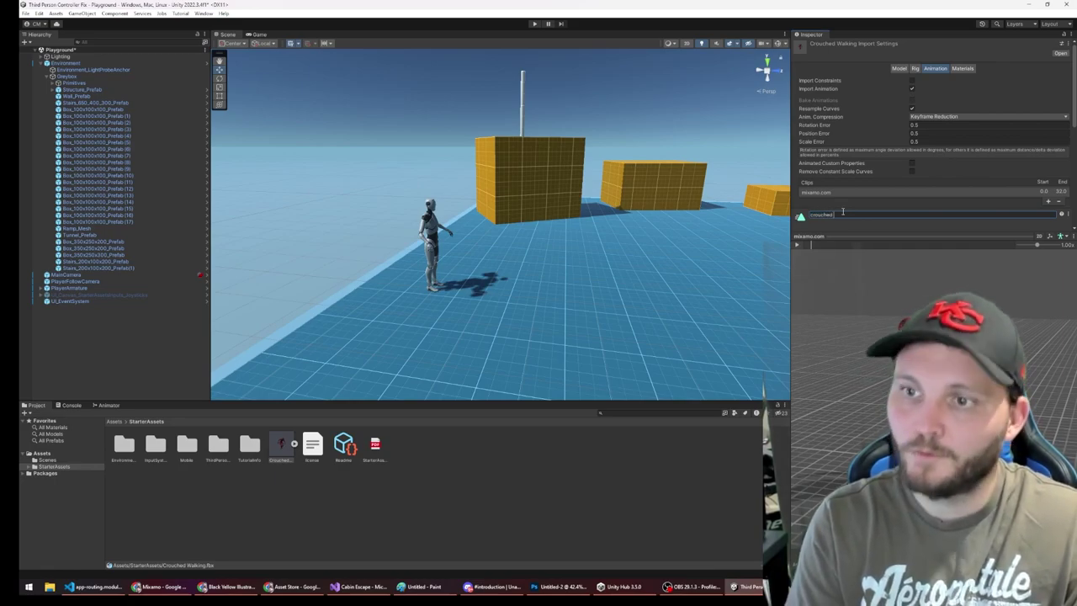
pyautogui.scroll(-10, 925, 211)
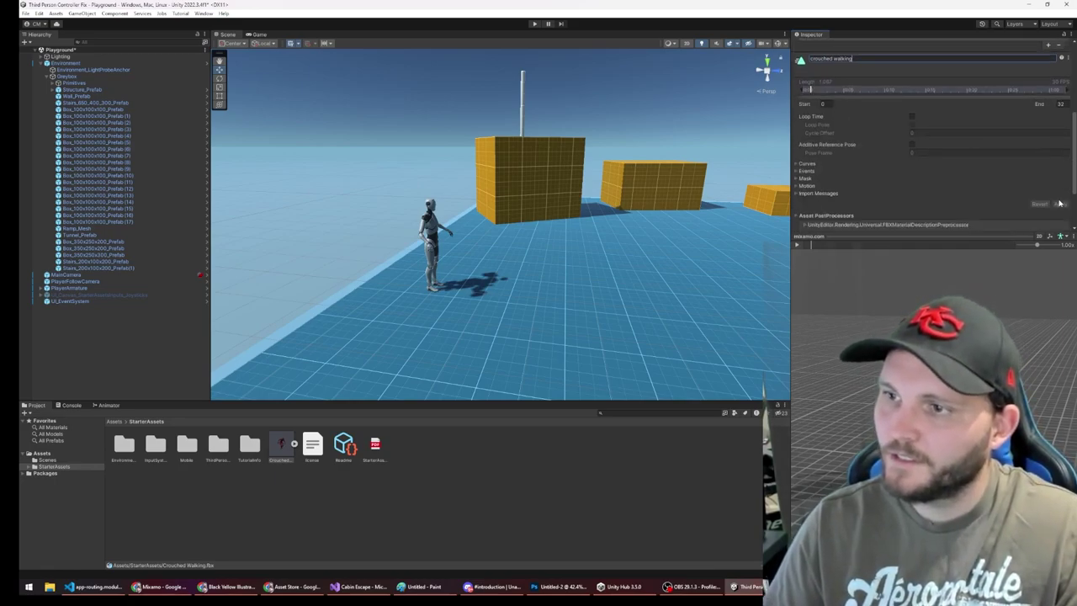
pyautogui.click(1060, 137)
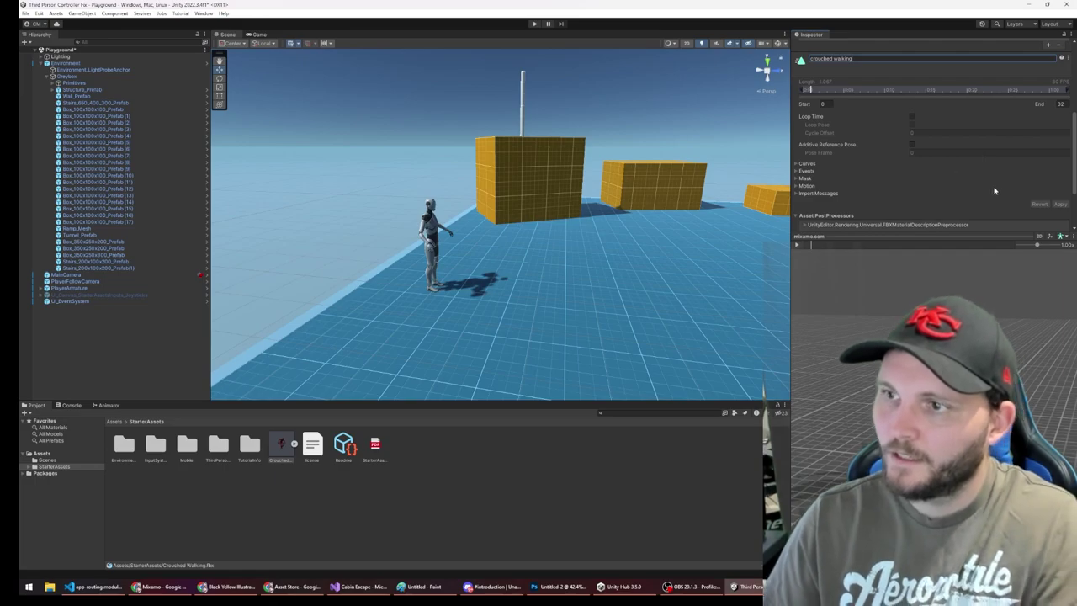
pyautogui.click(1060, 204)
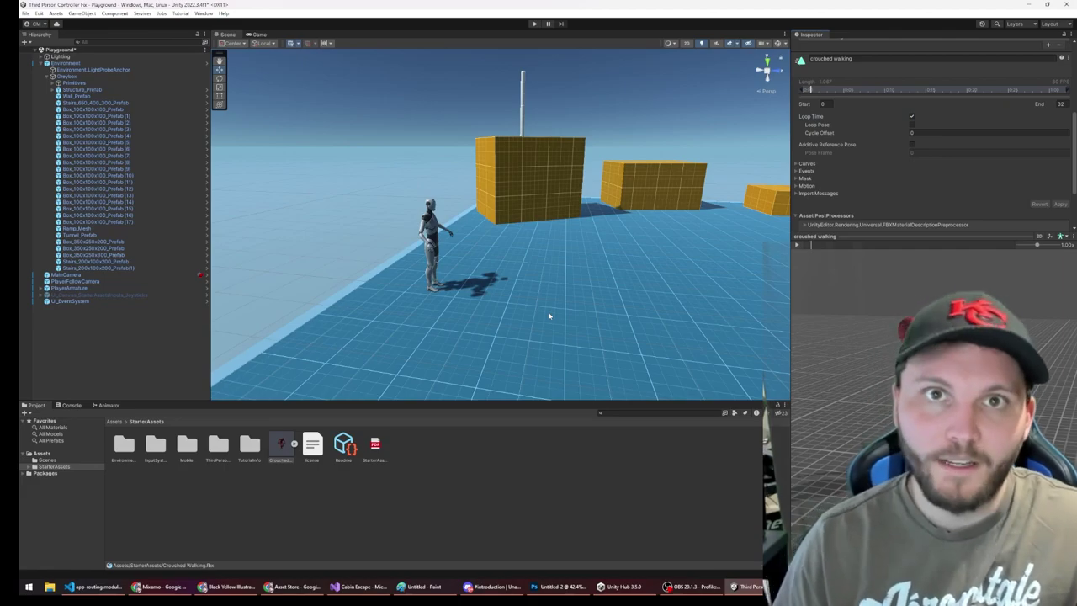
# - Open PlayerArmature's Animator Controller and its Idle Walk Run Blend tree
pyautogui.click(69, 288)
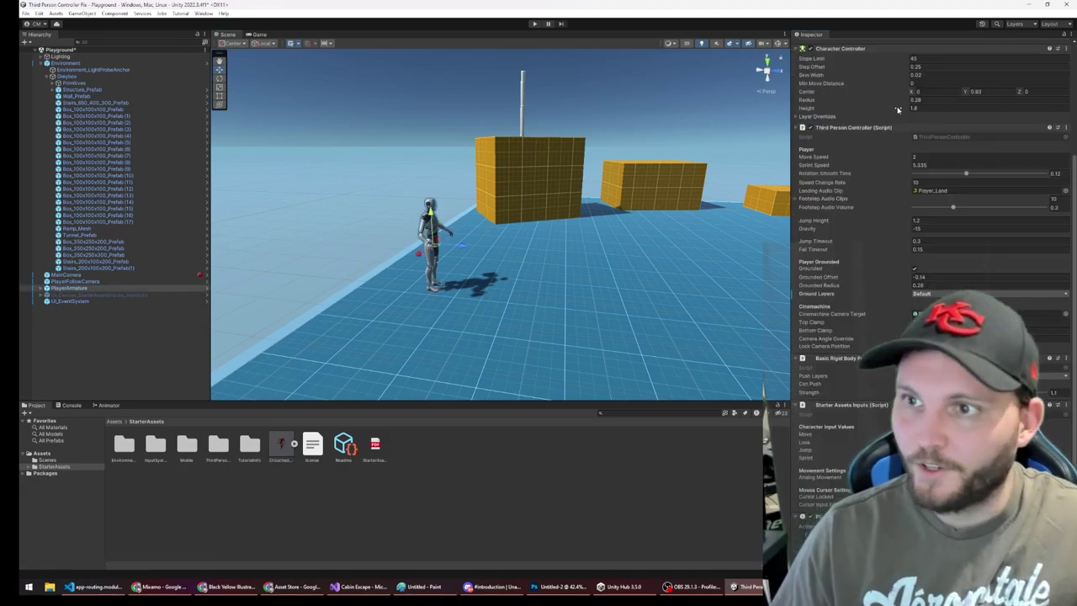
pyautogui.scroll(3, 909, 127)
pyautogui.doubleClick(930, 147)
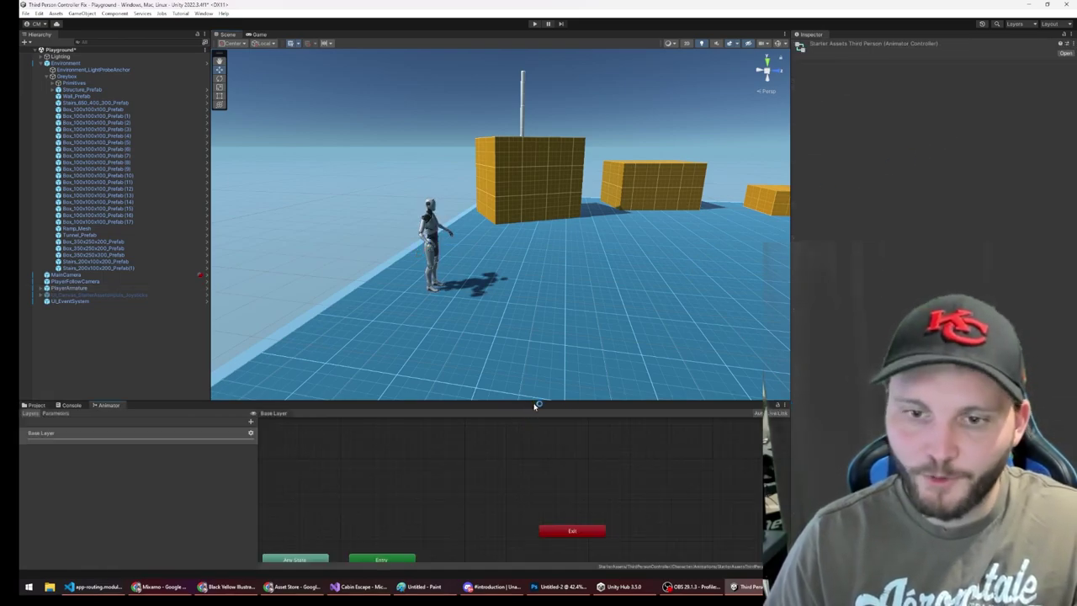
pyautogui.moveTo(536, 405); pyautogui.dragTo(536, 279)
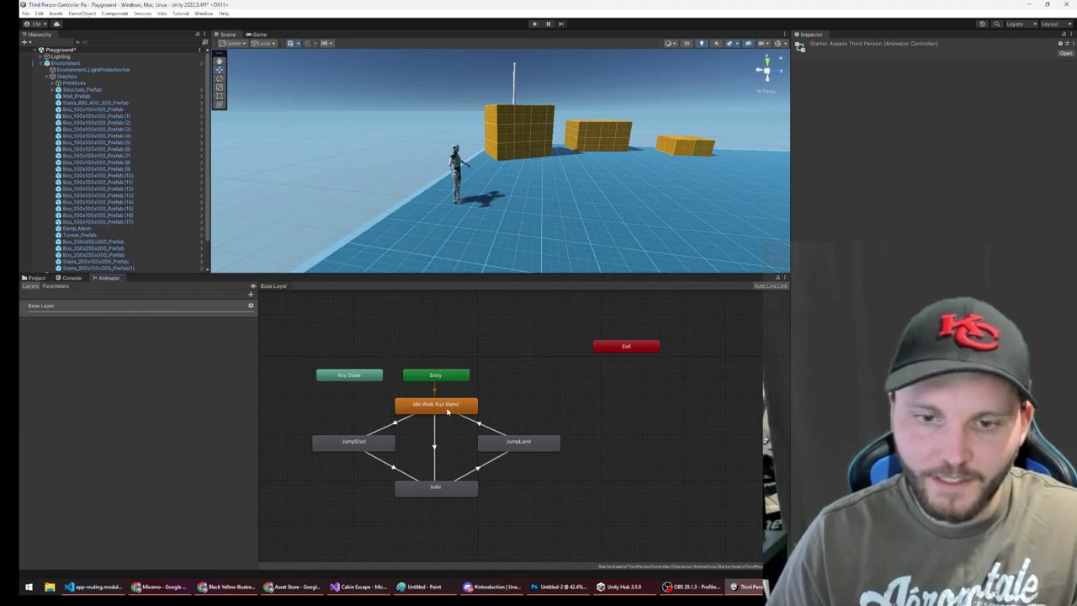
pyautogui.doubleClick(448, 410)
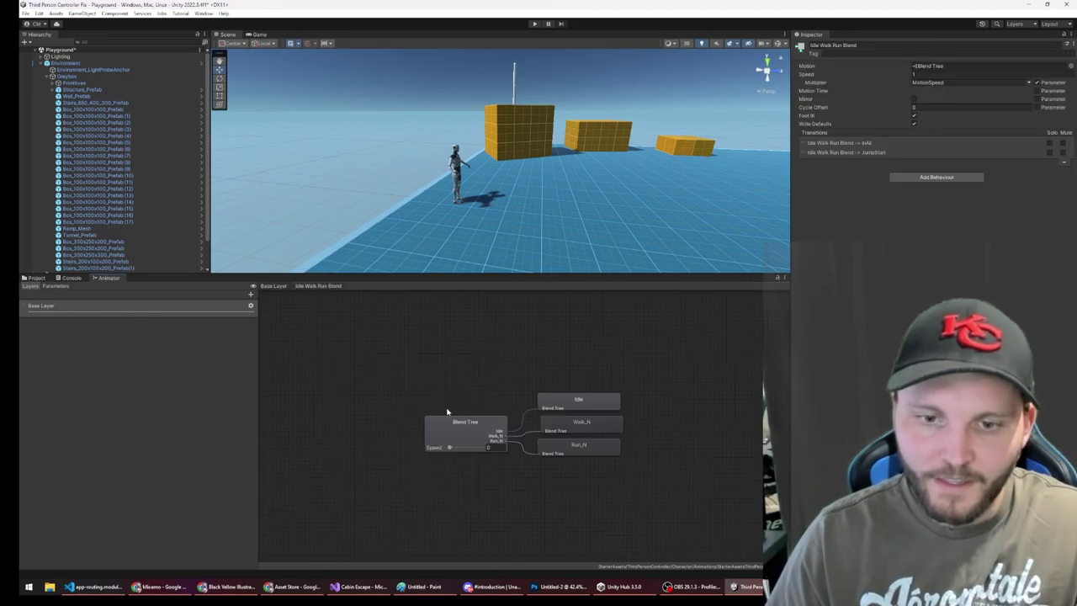
pyautogui.click(565, 422)
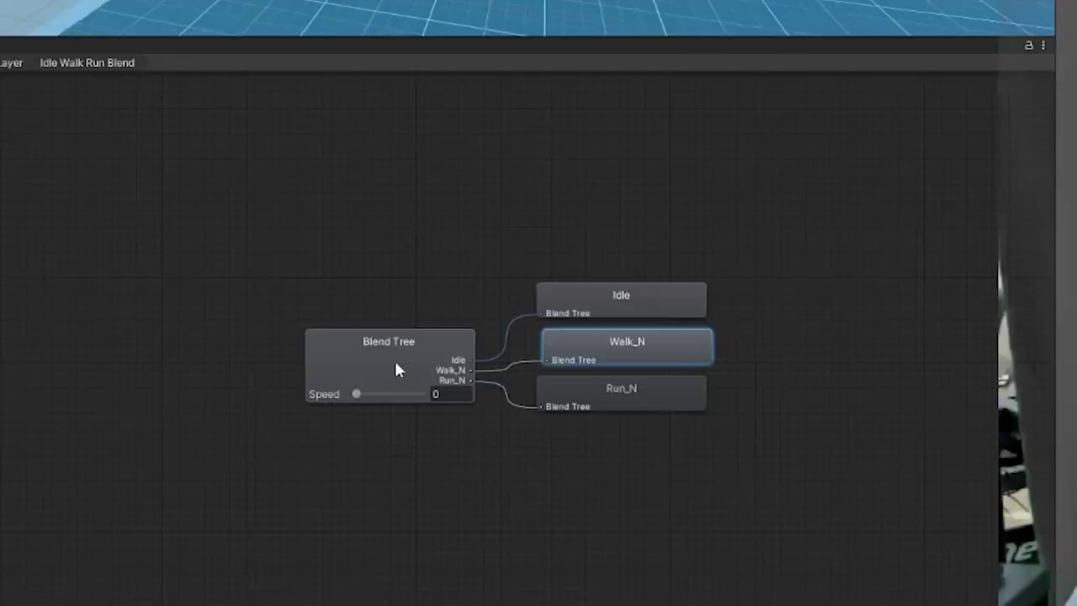
# - Replace Walk_N with the crouched walking clip in the blend tree and start Play mode
pyautogui.click(471, 426)
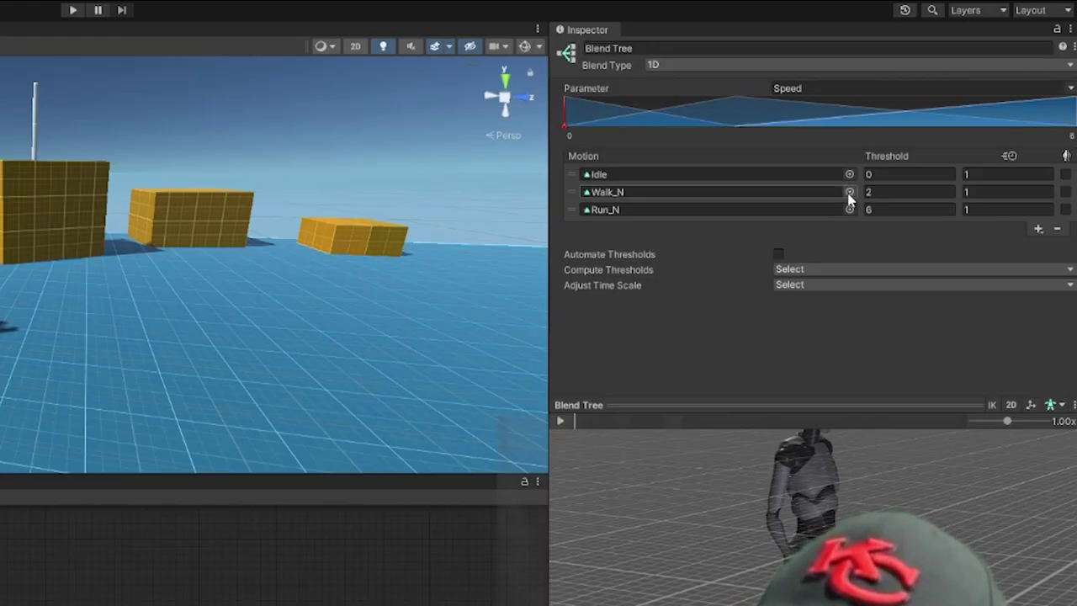
pyautogui.click(953, 125)
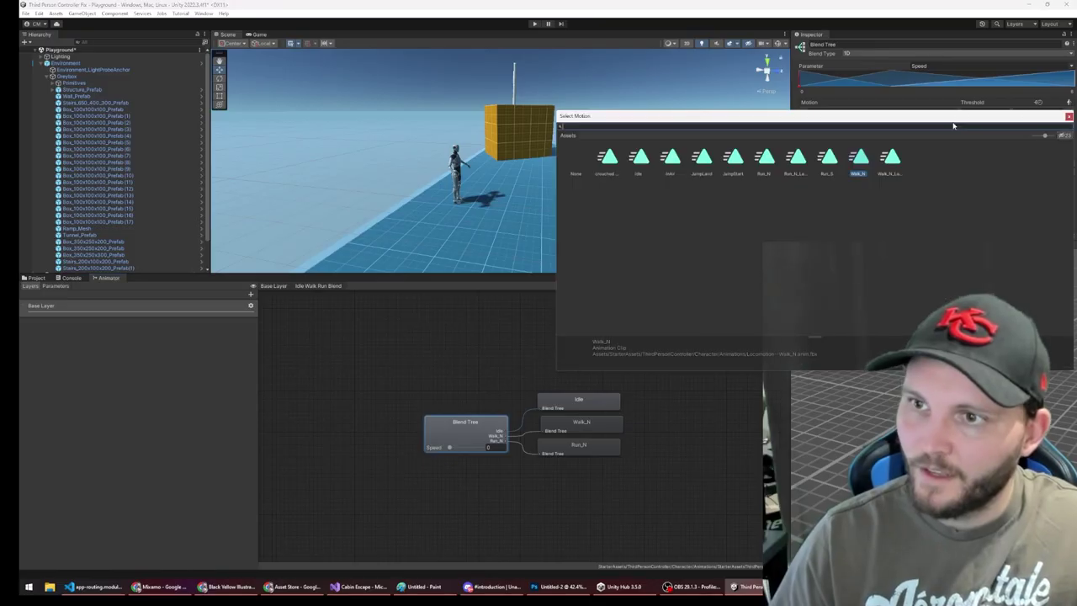
pyautogui.moveTo(932, 122); pyautogui.dragTo(708, 282)
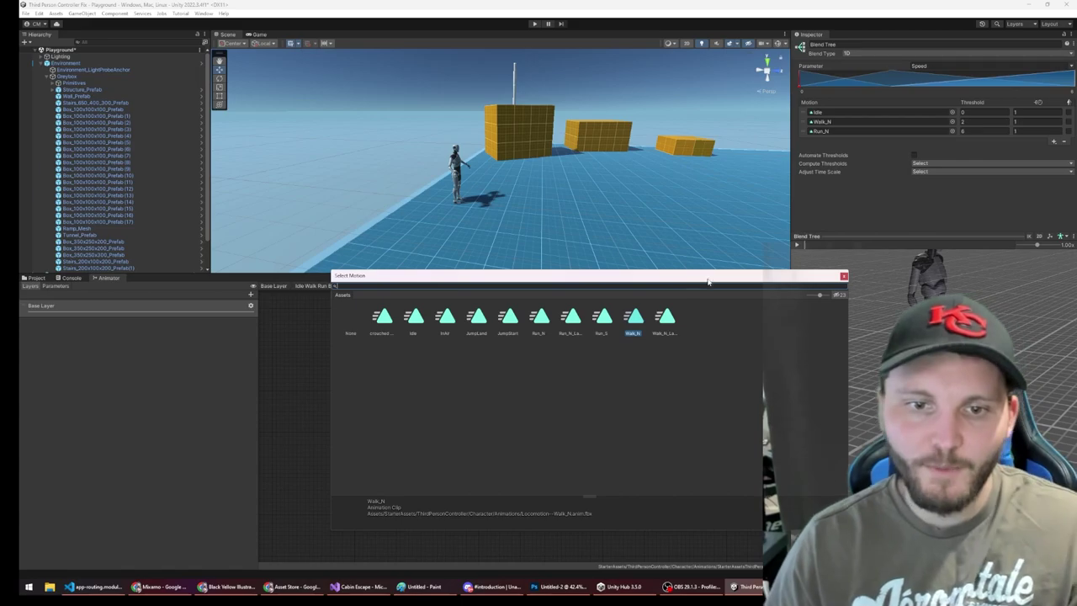
pyautogui.doubleClick(386, 323)
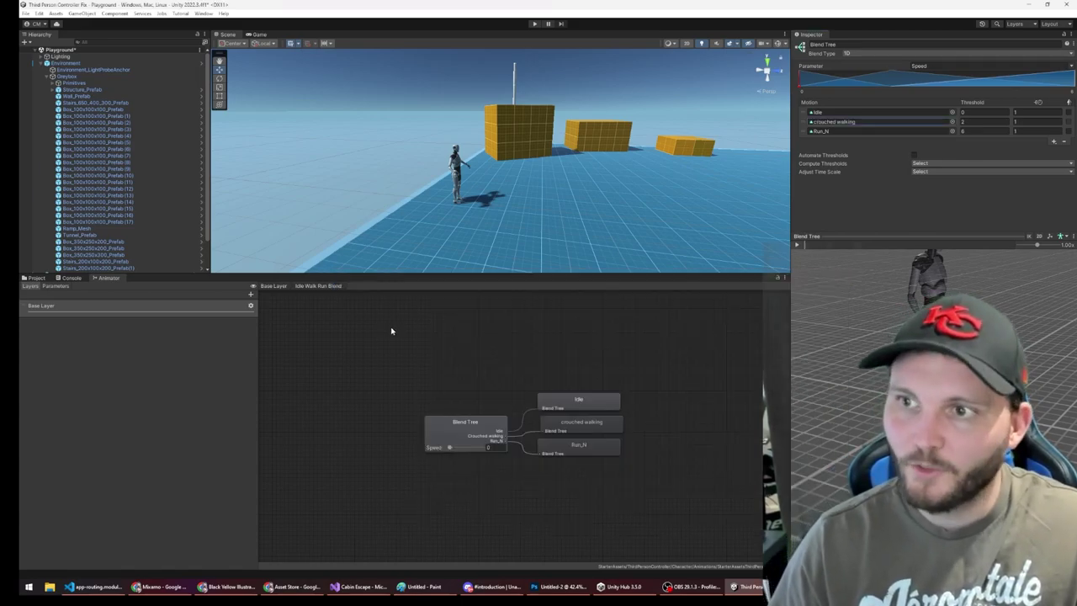
pyautogui.click(798, 242)
pyautogui.click(534, 24)
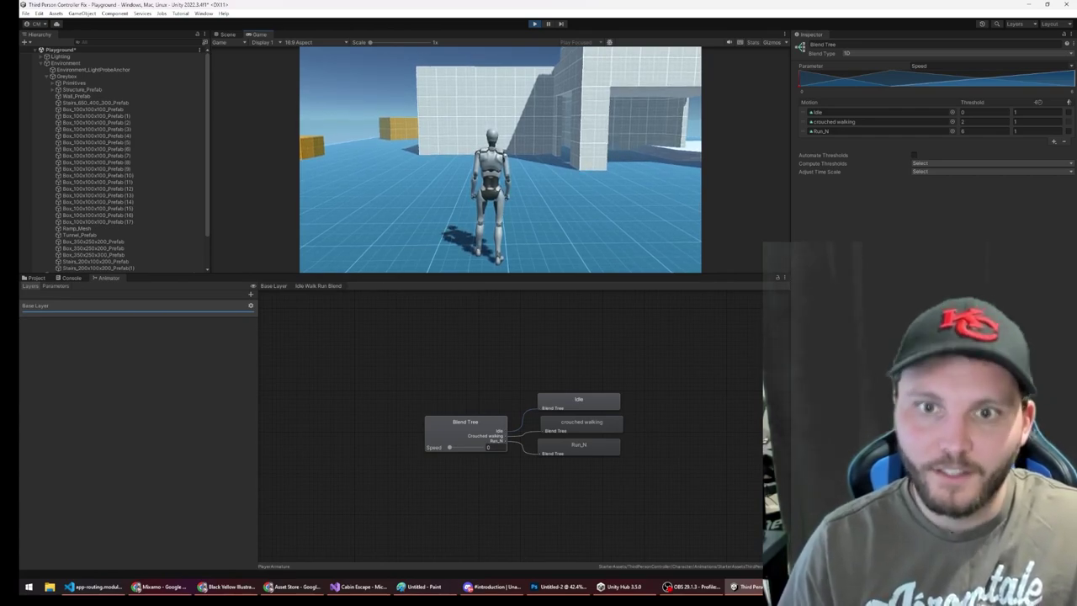
# - Walk the character forward with W to test the crouched walk, then stop Play mode
pyautogui.press('w')
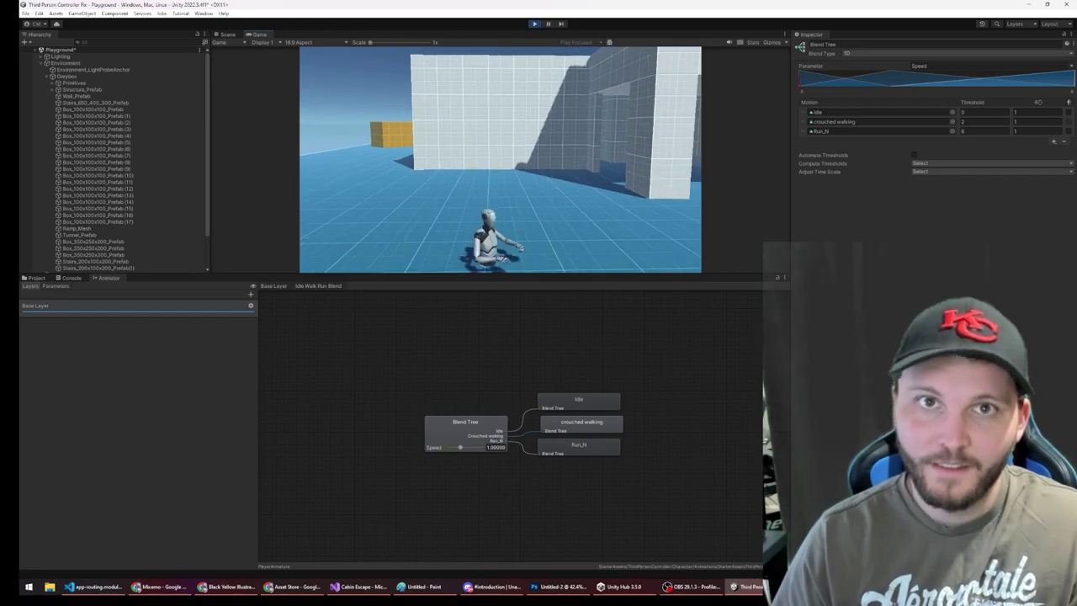
pyautogui.click(536, 23)
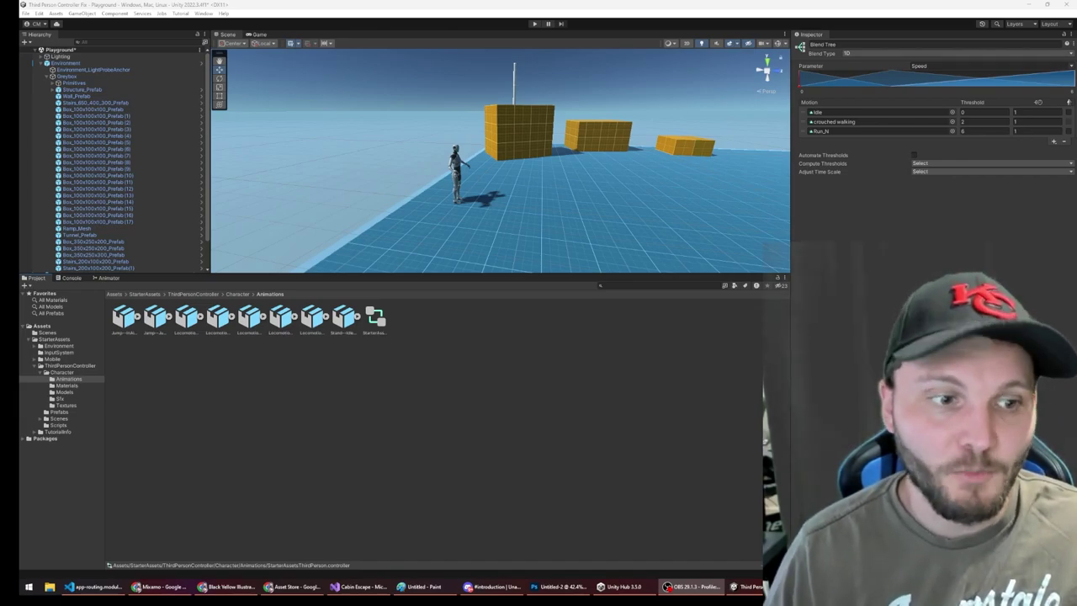
# - Set the Crouched Walking model's Rig Animation Type to Humanoid and apply it
pyautogui.click(55, 328)
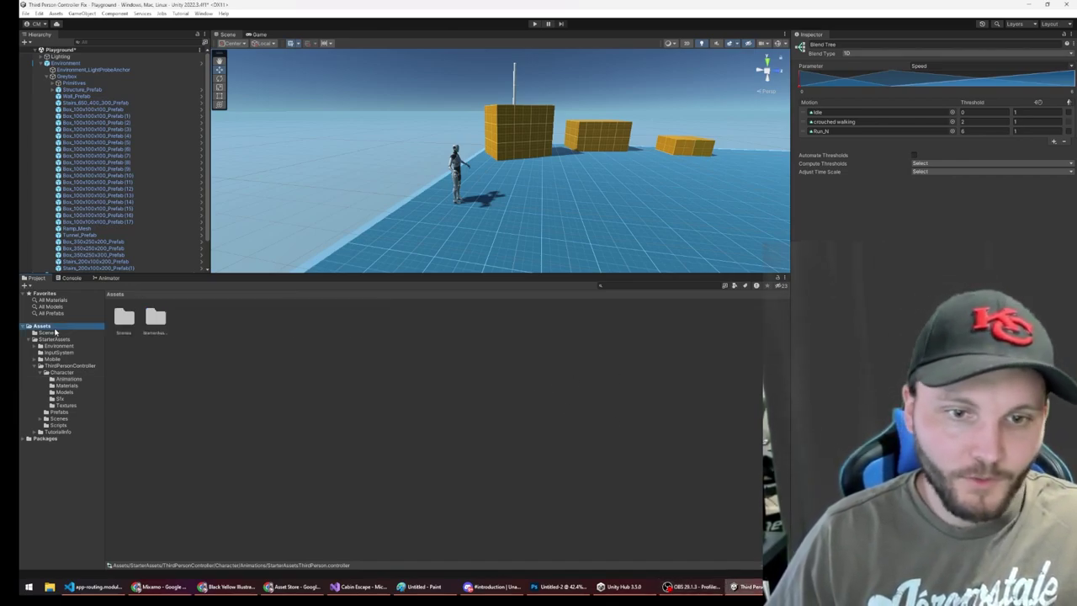
pyautogui.click(51, 338)
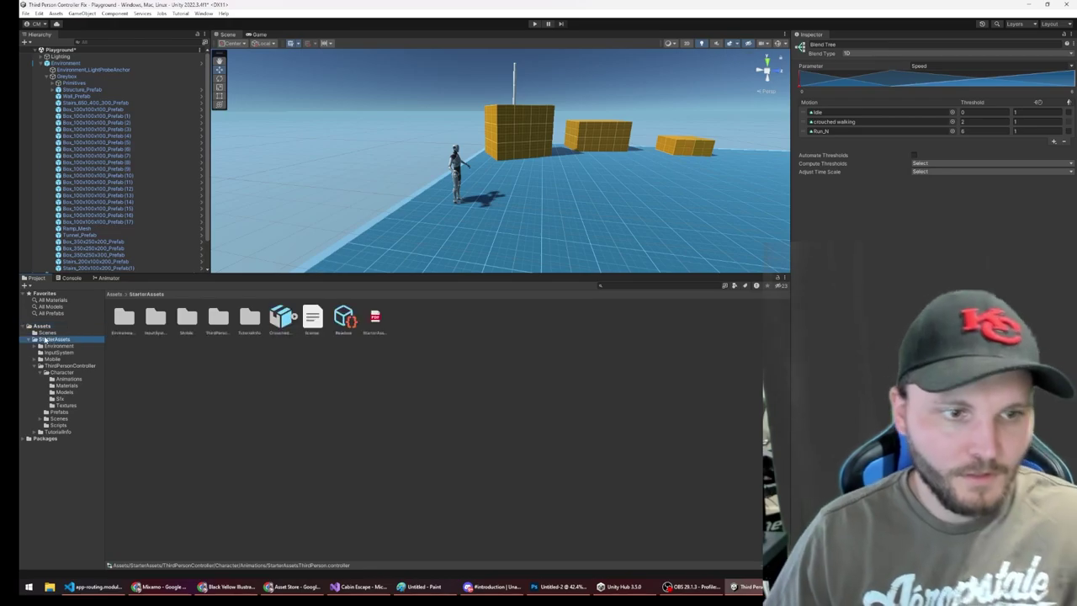
pyautogui.click(281, 318)
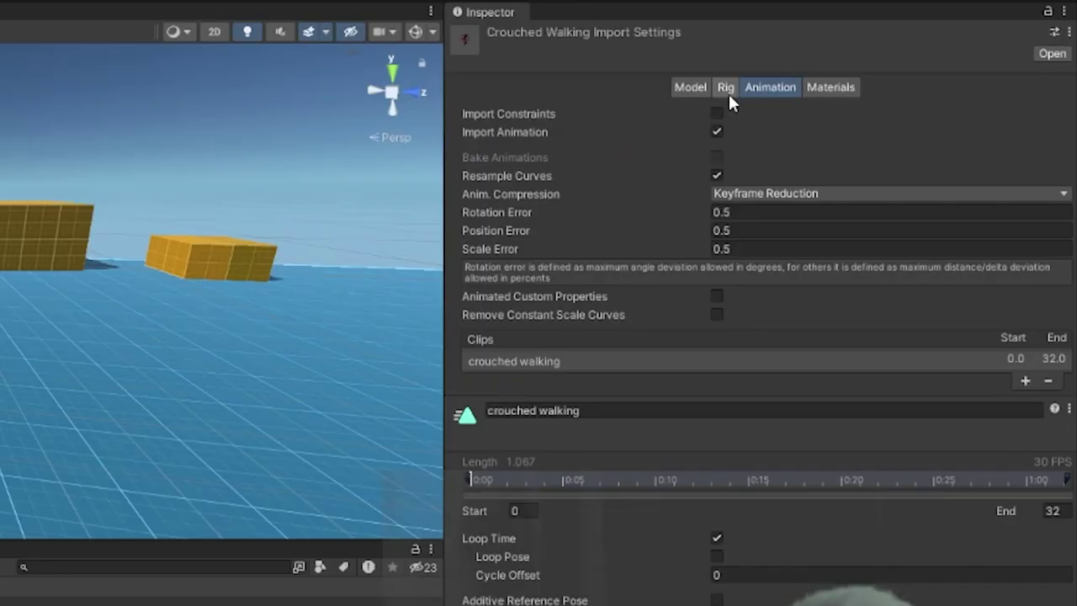
pyautogui.click(918, 71)
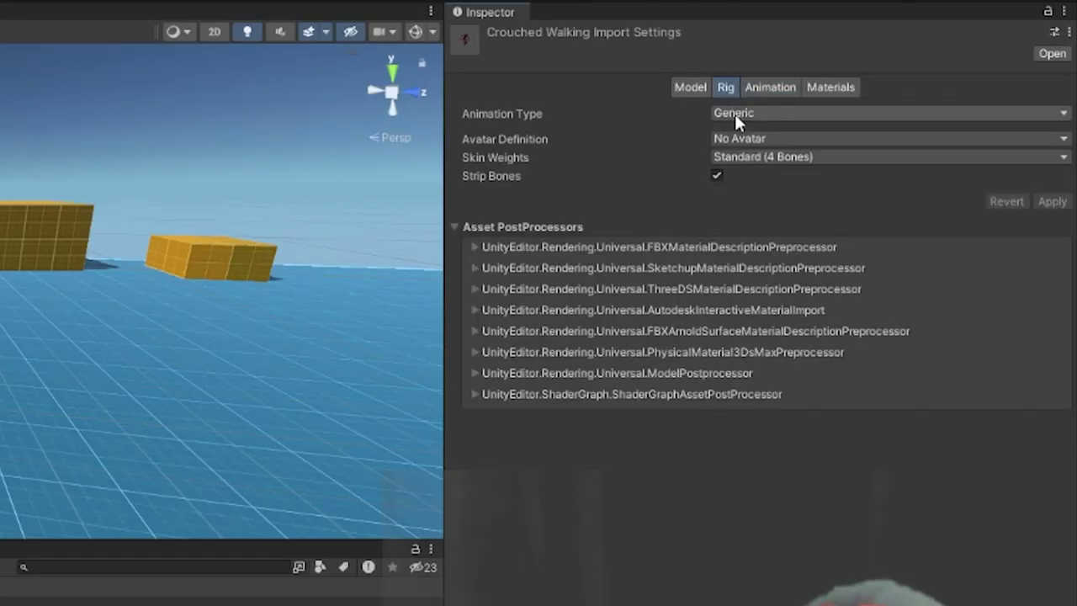
pyautogui.click(734, 113)
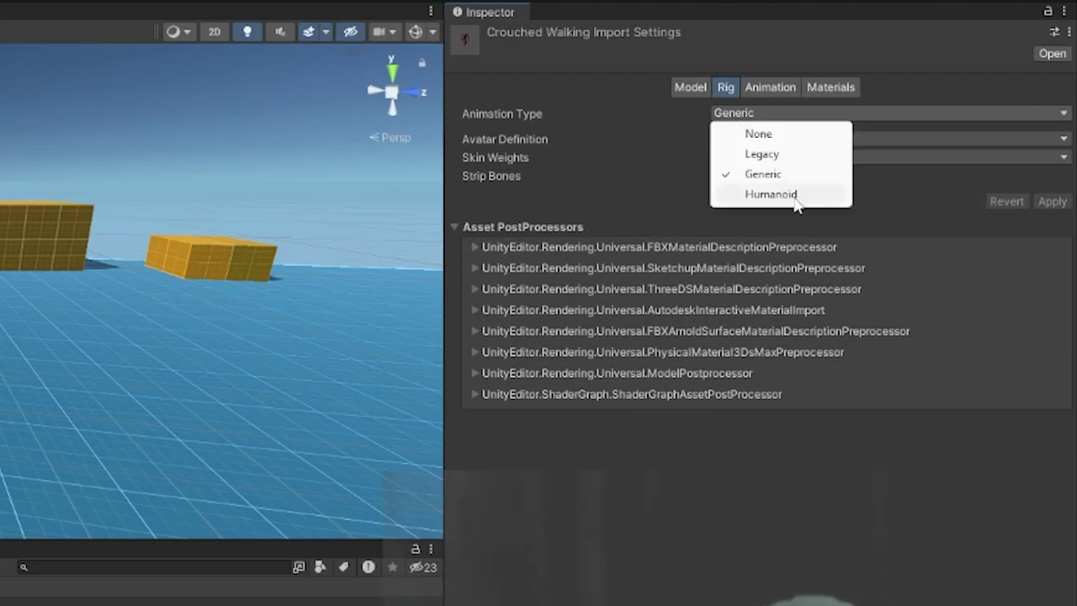
pyautogui.click(757, 193)
pyautogui.click(1050, 265)
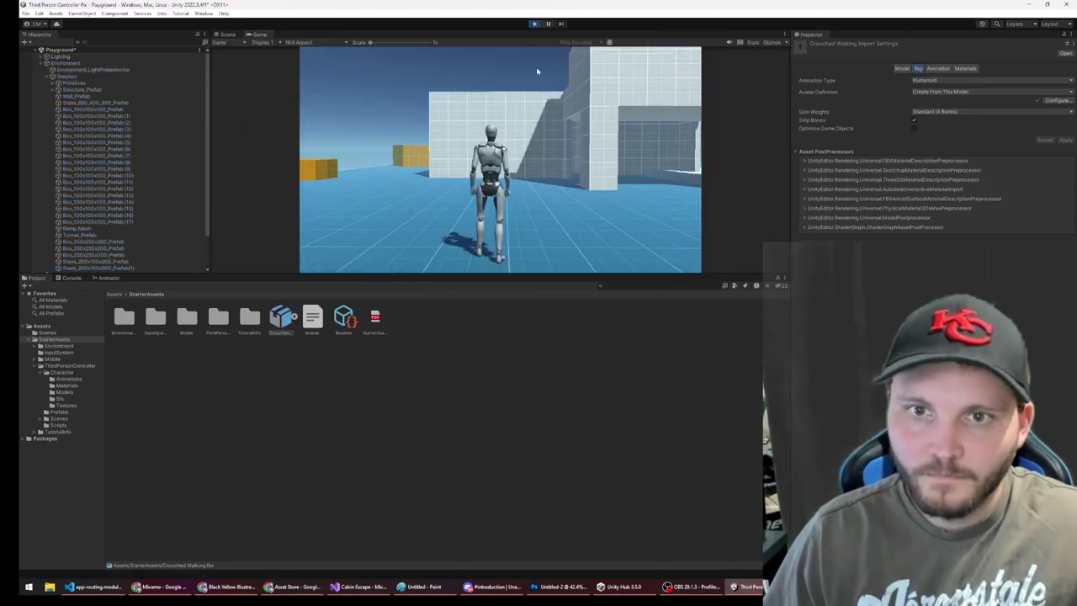
# - Move forward with W to test the Humanoid crouched walk, then exit Play mode
pyautogui.press('w')
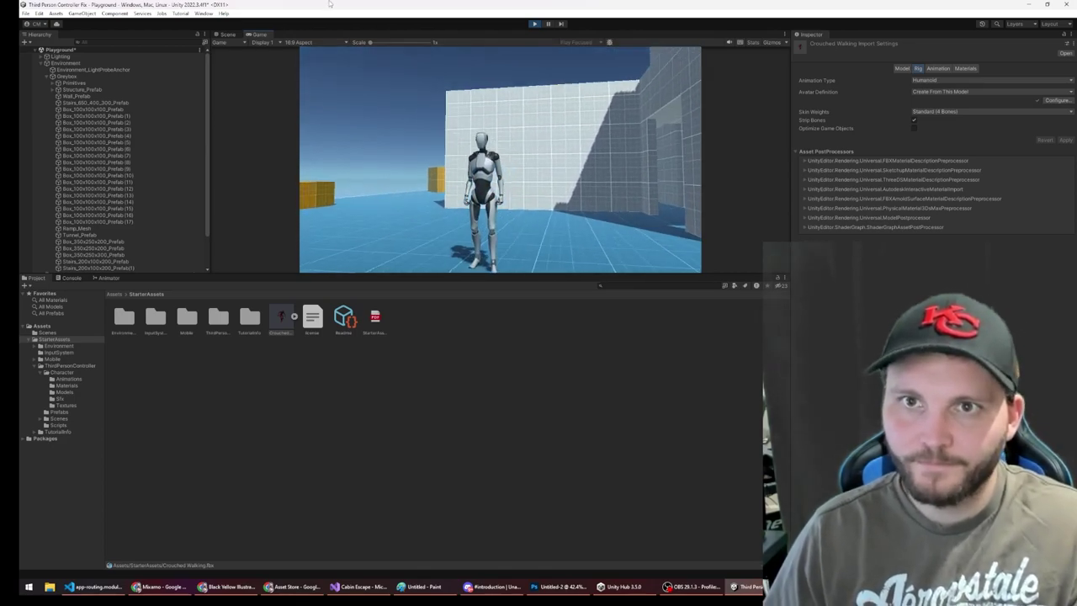
pyautogui.click(533, 22)
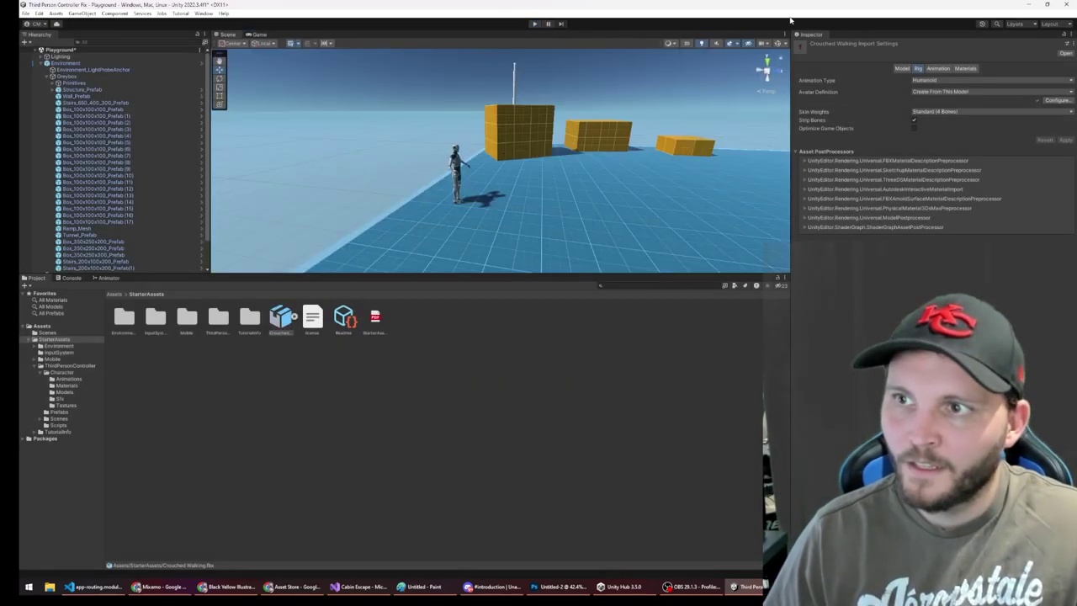
# - Show the crouched walking clip's Animation import settings and play its enlarged preview
pyautogui.click(938, 68)
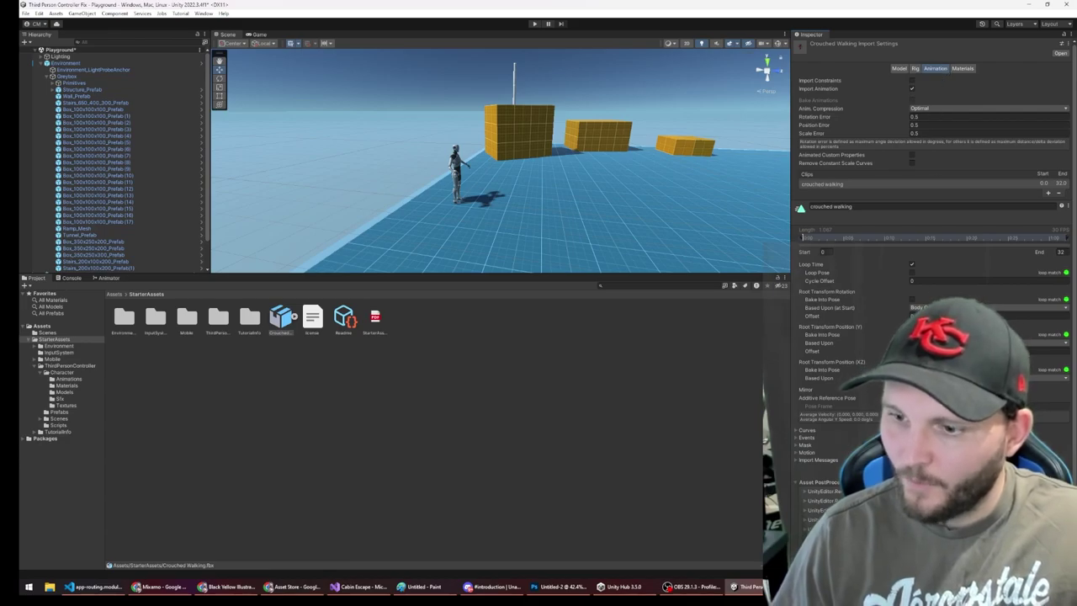
pyautogui.moveTo(876, 551); pyautogui.dragTo(876, 357)
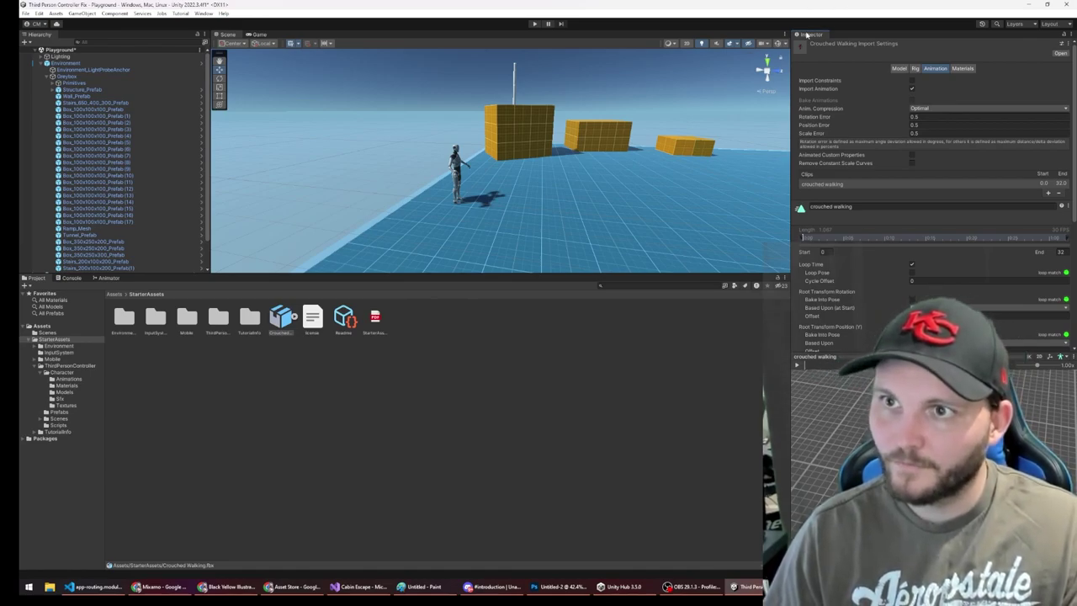
pyautogui.moveTo(806, 34); pyautogui.dragTo(474, 46)
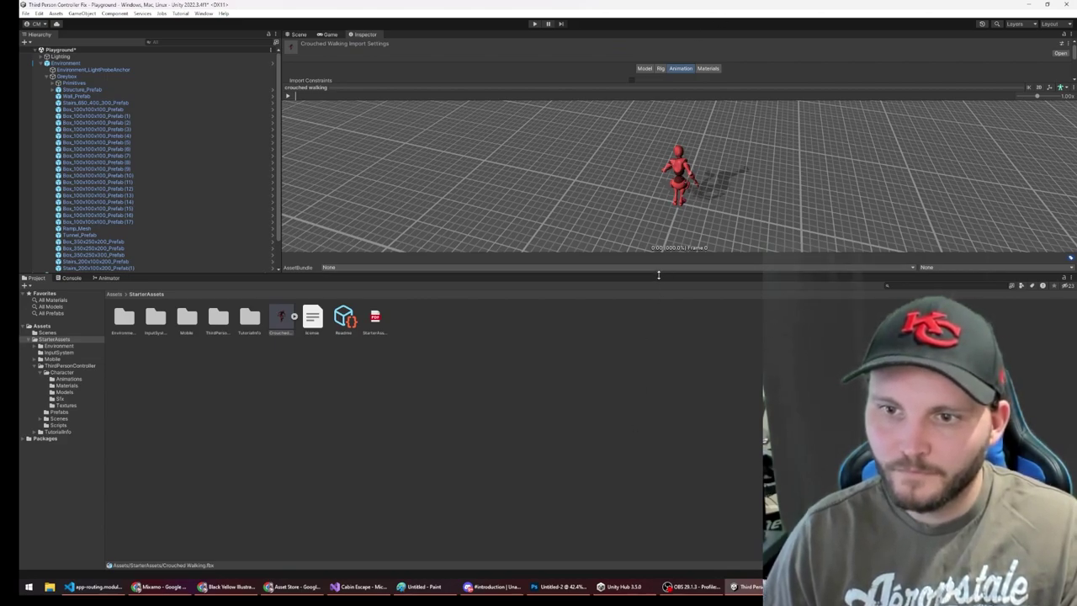
pyautogui.moveTo(659, 274); pyautogui.dragTo(662, 509)
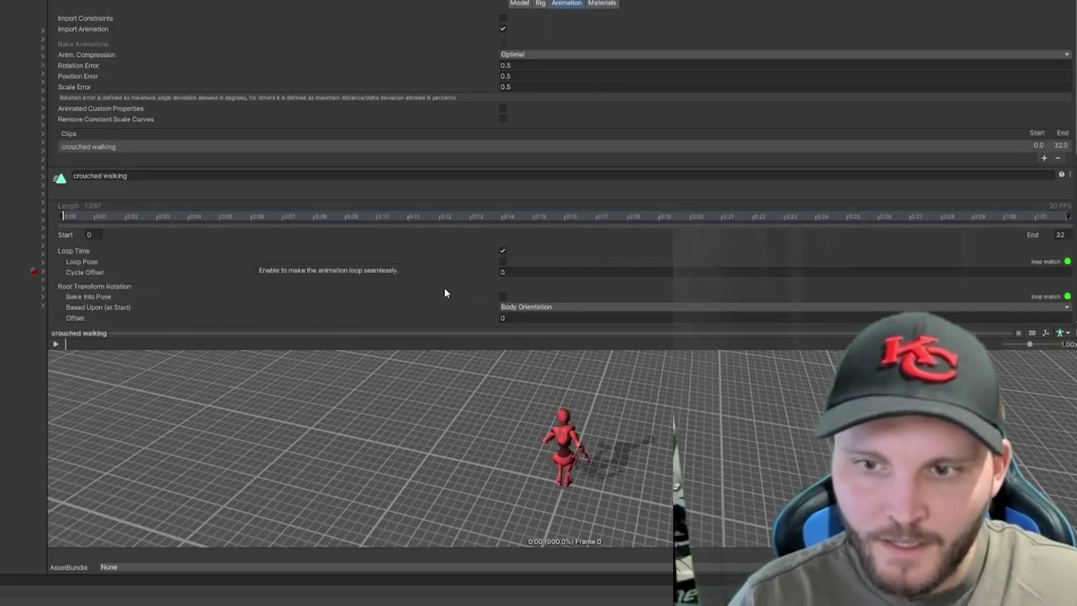
pyautogui.moveTo(550, 412); pyautogui.dragTo(531, 417, button='middle')
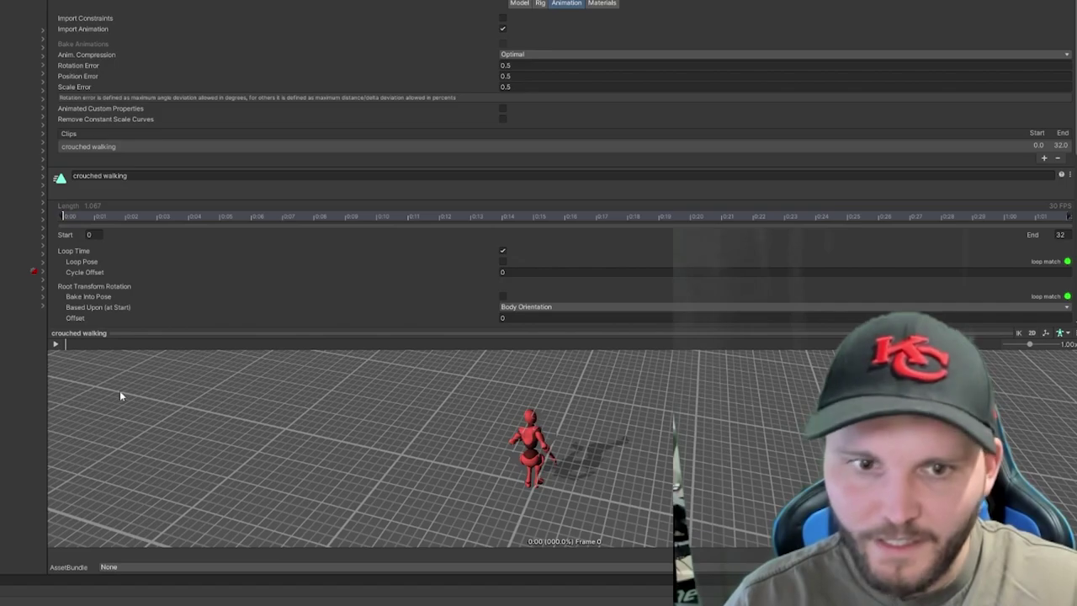
pyautogui.click(53, 344)
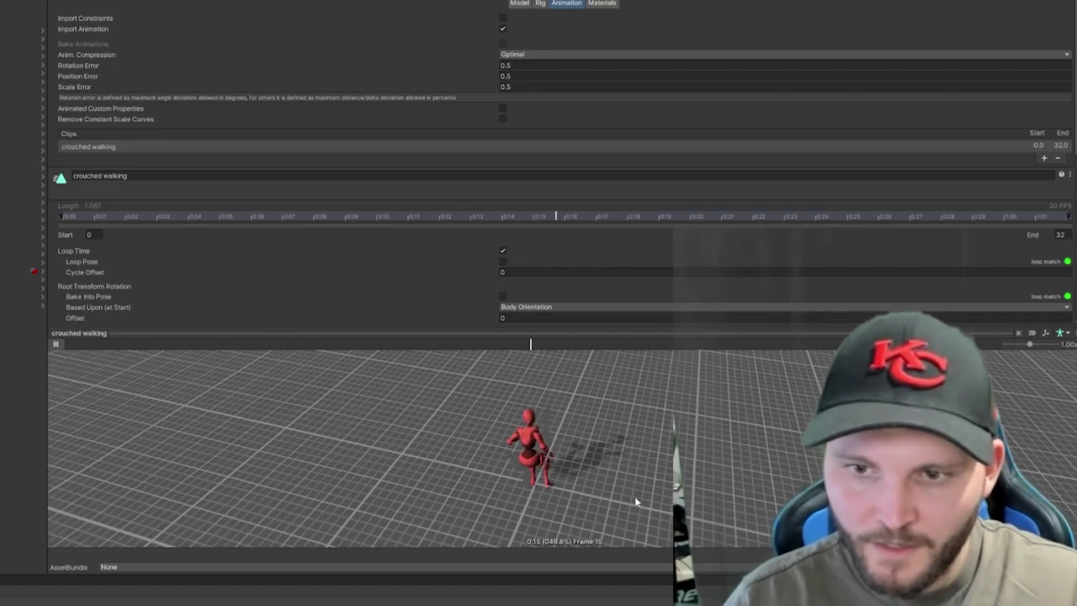
pyautogui.scroll(-1, 338, 262)
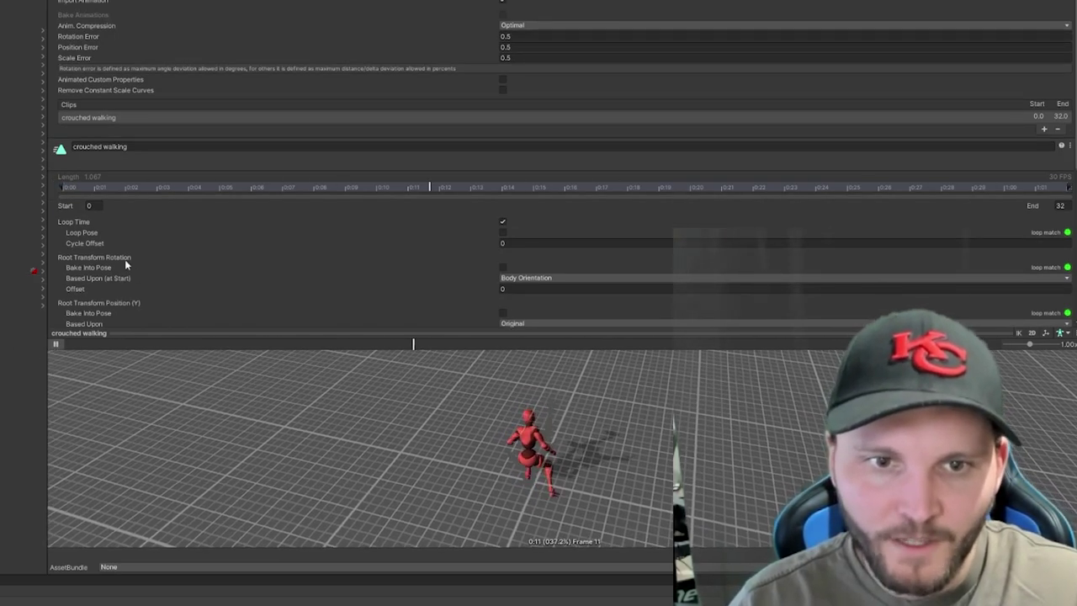
pyautogui.scroll(-1, 125, 261)
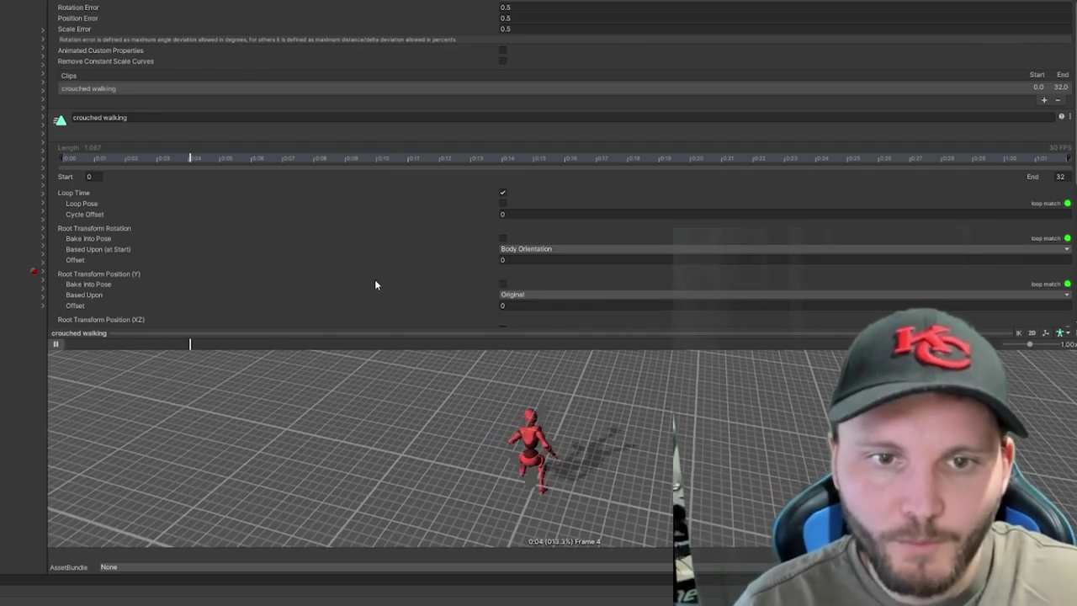
# - Set Root Transform Rotation Based Upon (at Start) to Original and apply the import settings
pyautogui.click(511, 248)
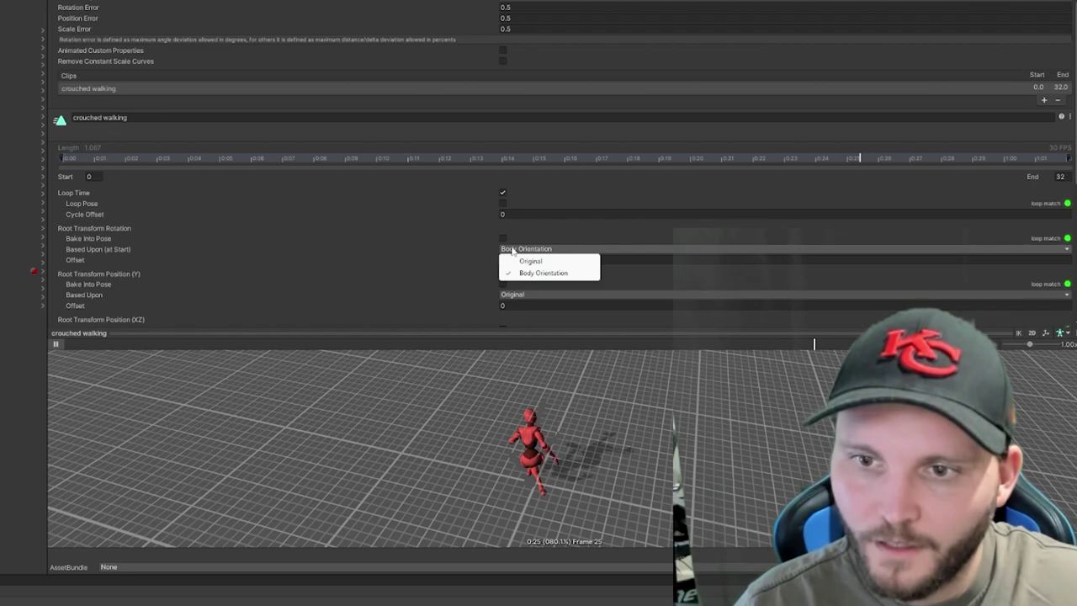
pyautogui.click(526, 261)
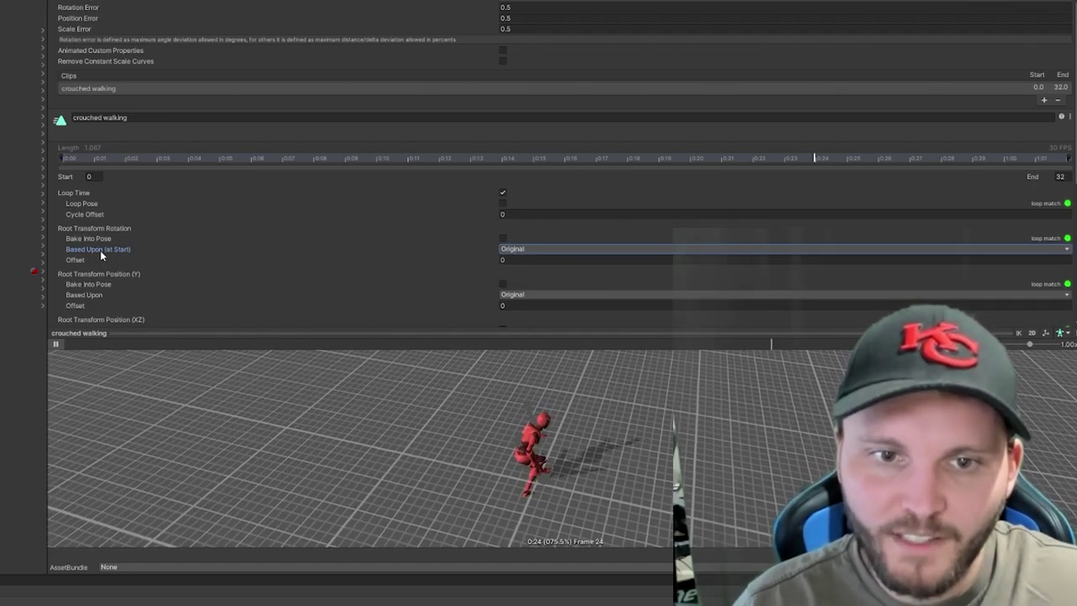
pyautogui.click(509, 248)
pyautogui.click(597, 237)
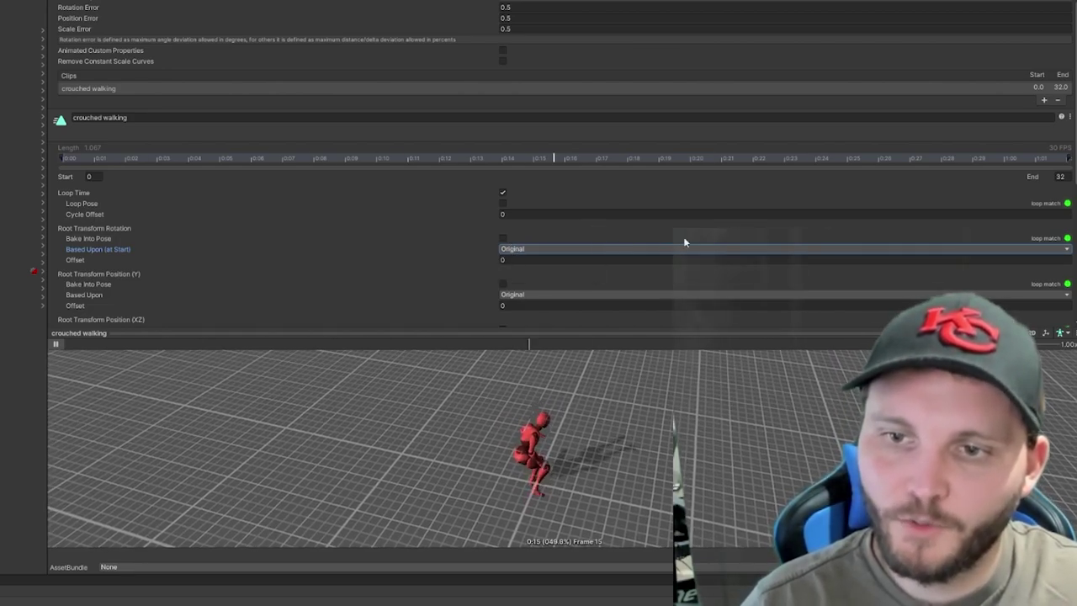
pyautogui.scroll(-5, 1001, 252)
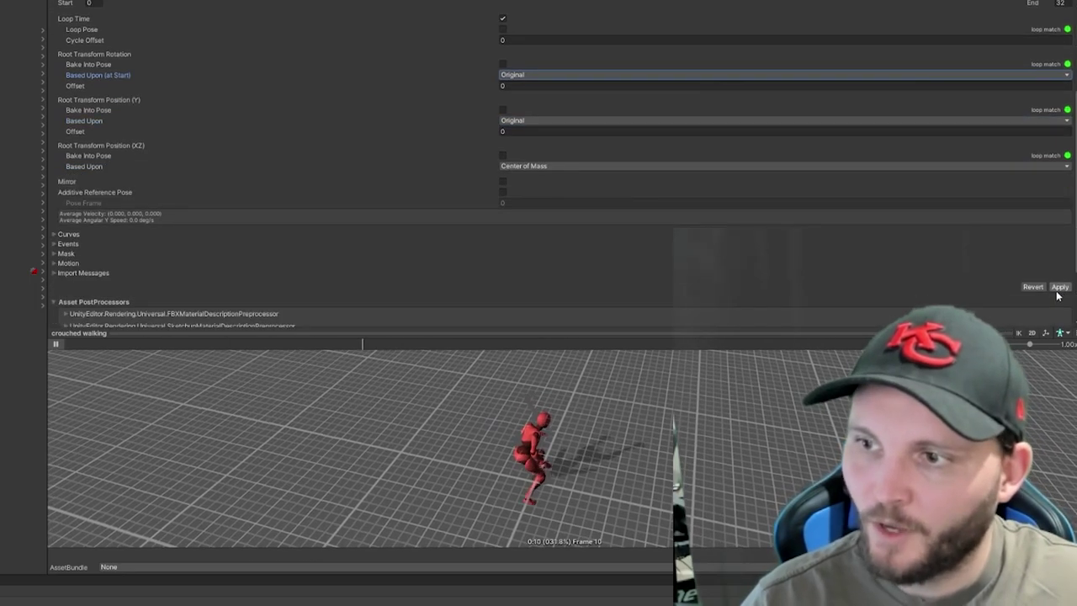
pyautogui.click(1059, 288)
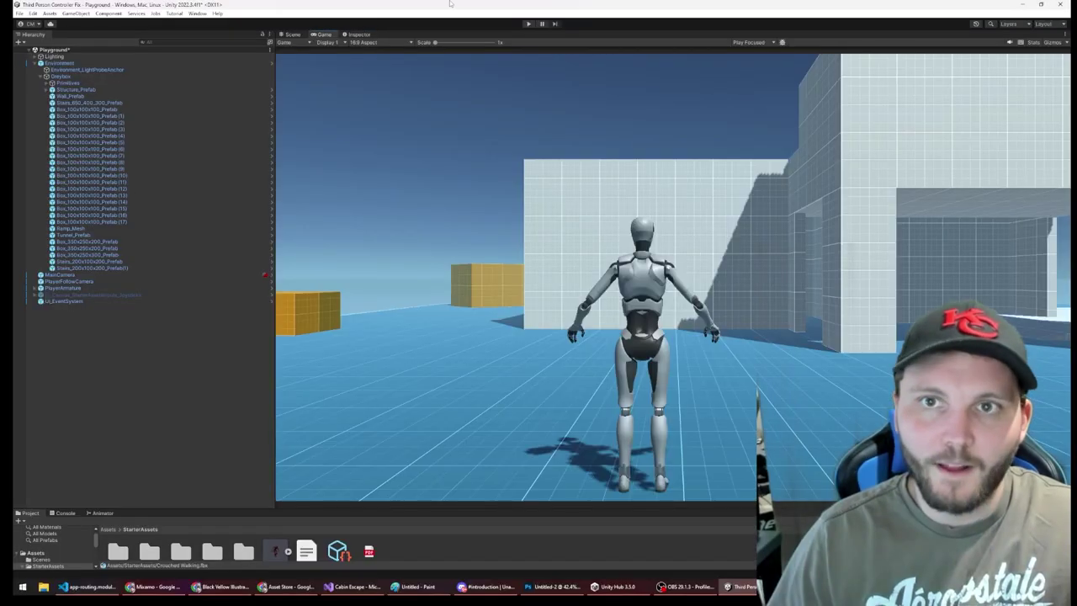
# - Play the game and crouch-walk the character forward and left using W, C and A
pyautogui.click(528, 23)
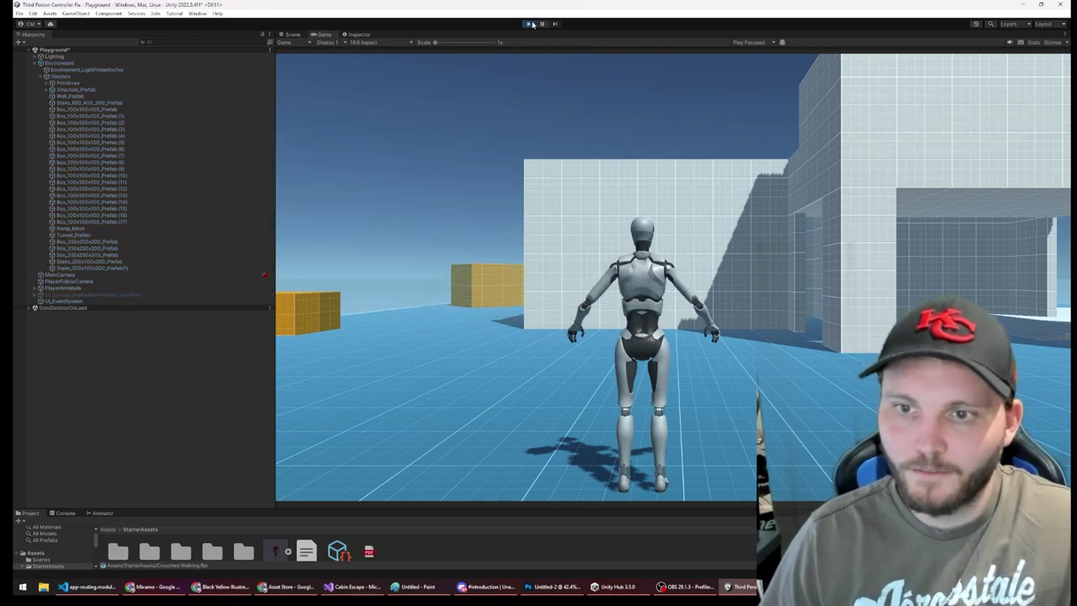
pyautogui.press('w')
pyautogui.press('w')
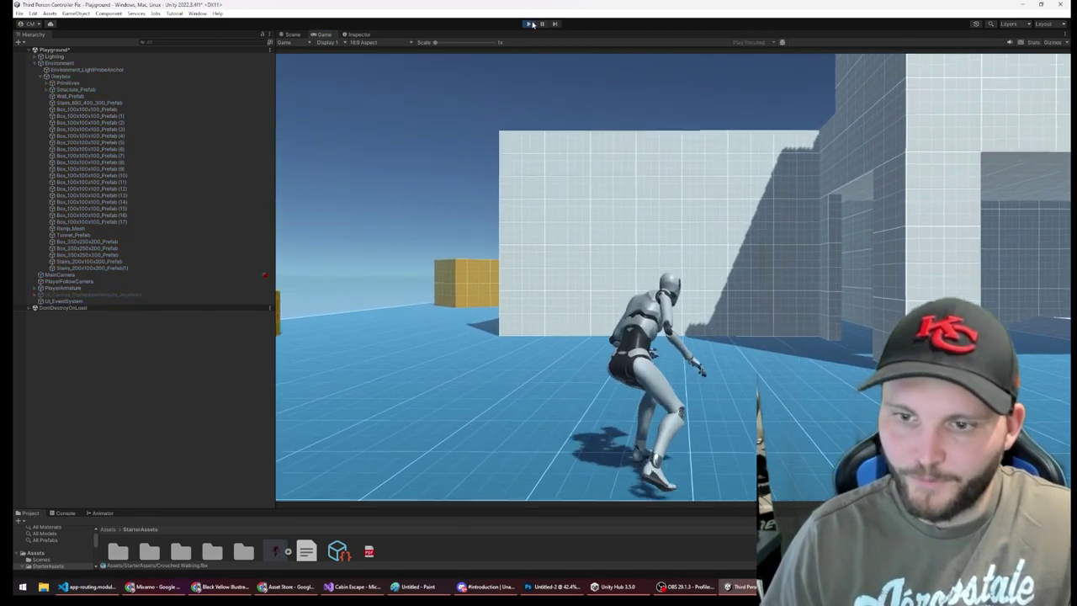
pyautogui.press('w')
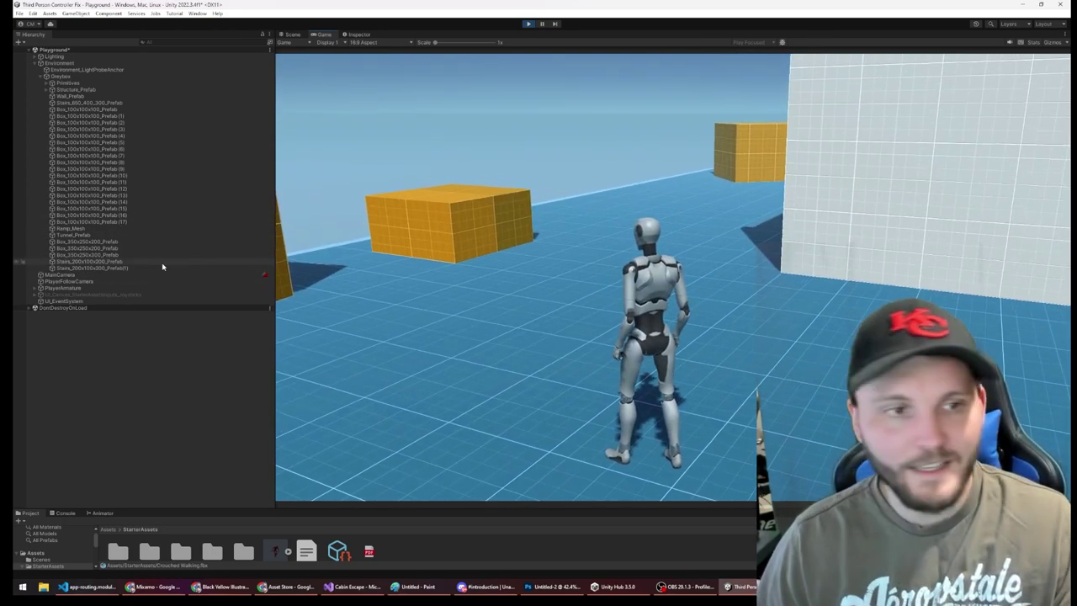
pyautogui.press('c')
pyautogui.press('a')
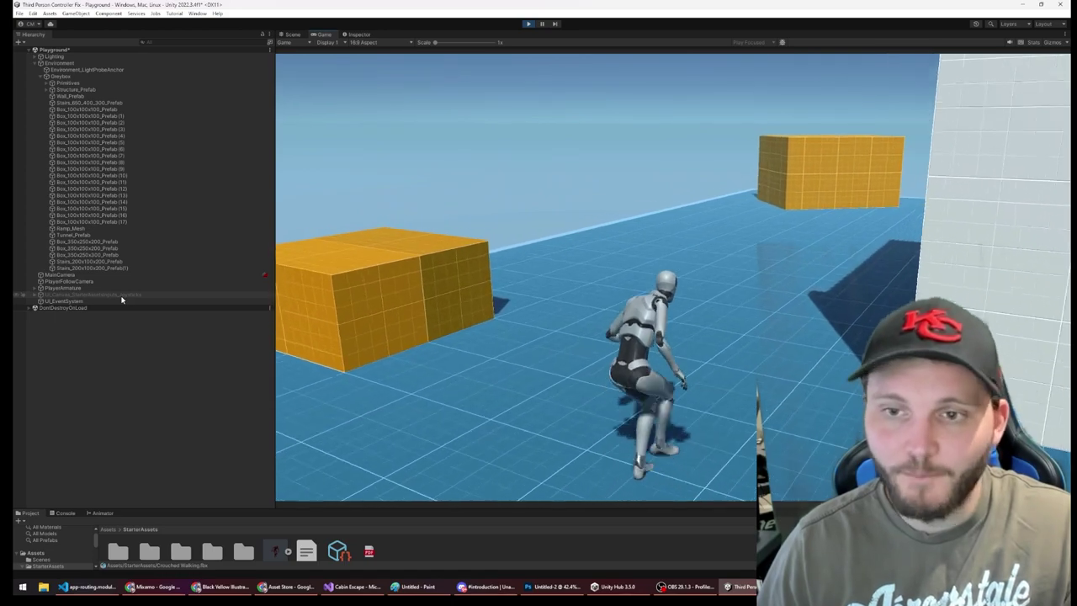
pyautogui.press('c')
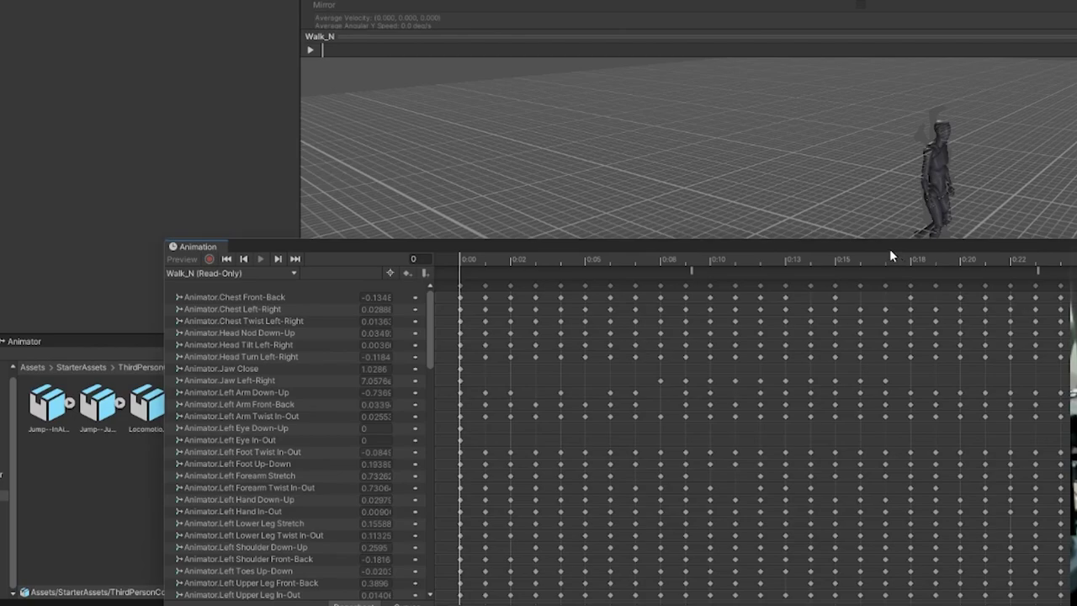
# - Raise the Walk_N Animation window and read the OnFootstep event markers on its timeline
pyautogui.moveTo(890, 250); pyautogui.dragTo(734, 106)
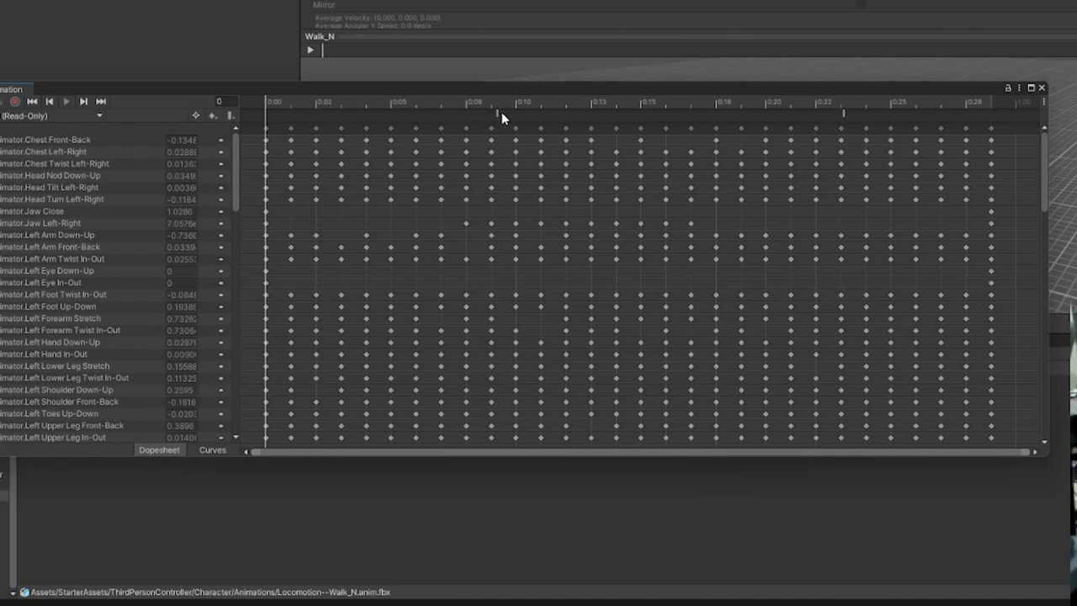
pyautogui.moveTo(498, 111)
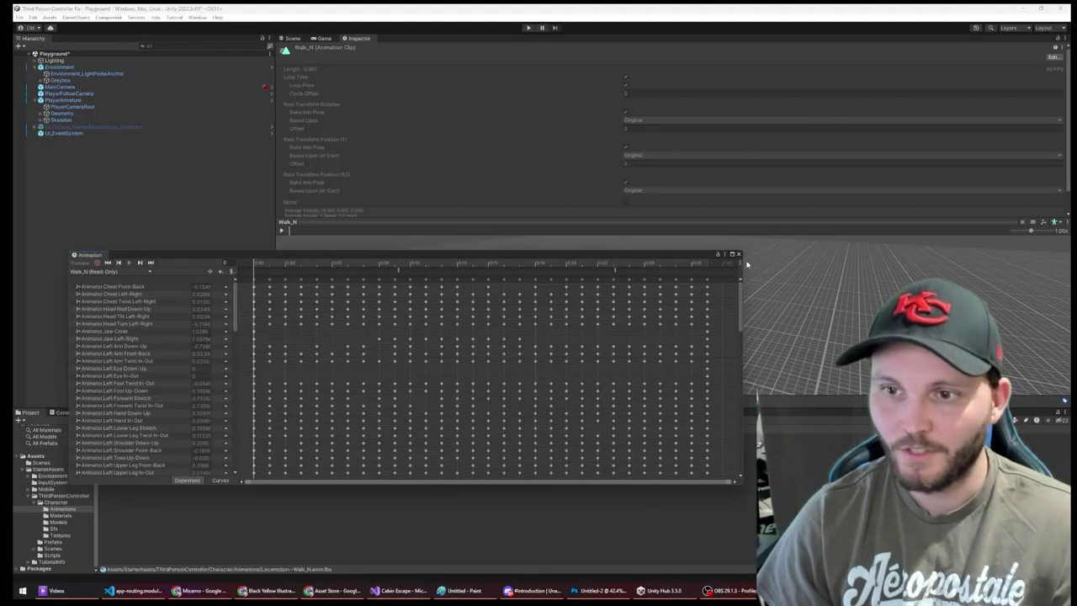
# - Duplicate the Crouched walking clip from the StarterAssets FBX and open the editable copy's timeline
pyautogui.click(1042, 88)
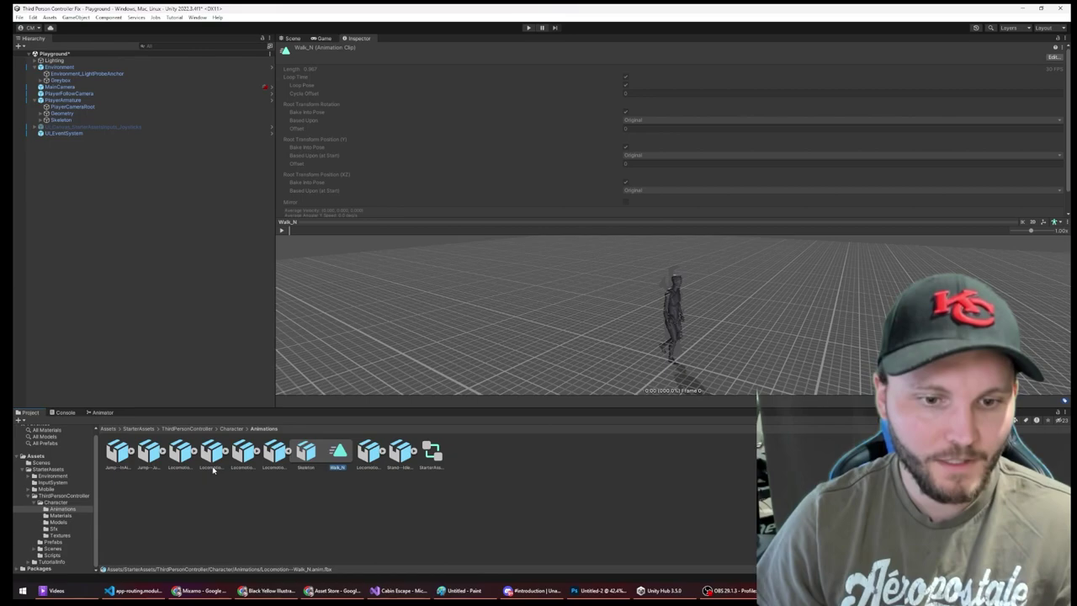
pyautogui.press('BackSpace')
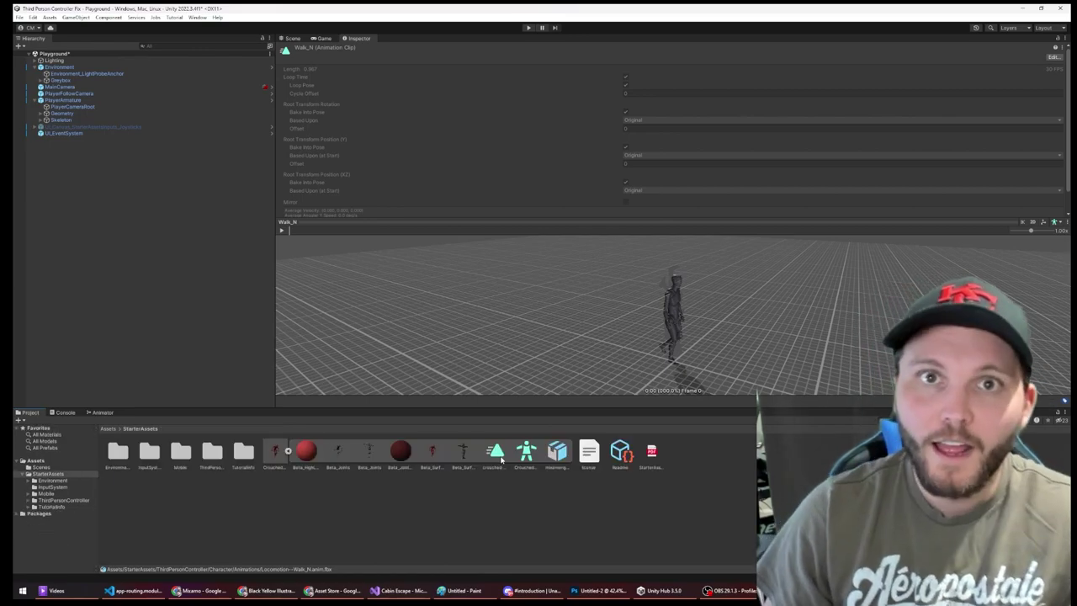
pyautogui.click(498, 454)
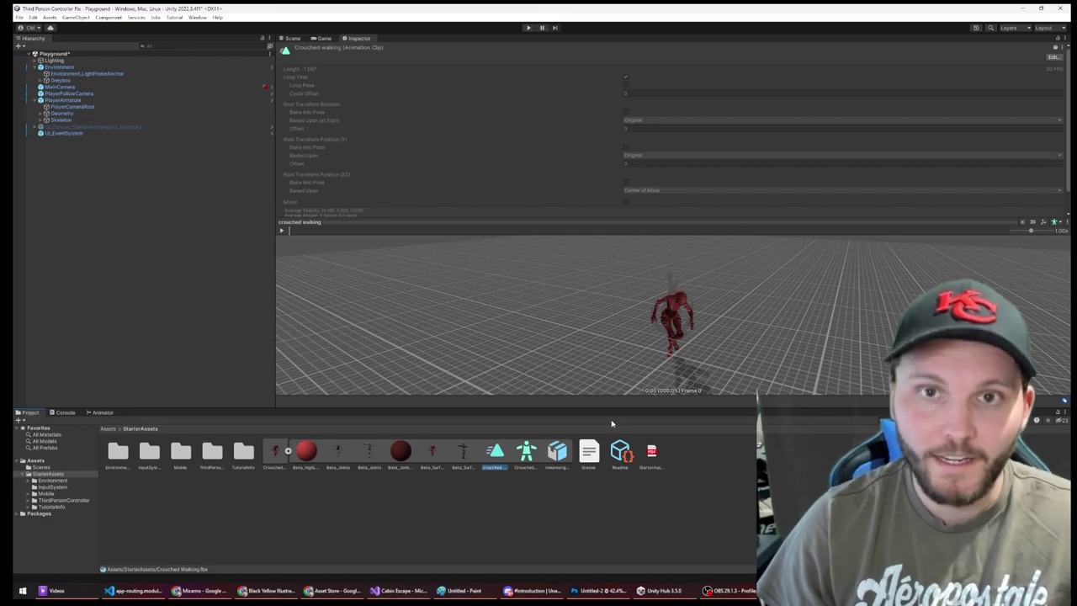
pyautogui.hotkey('ctrl', 'd')
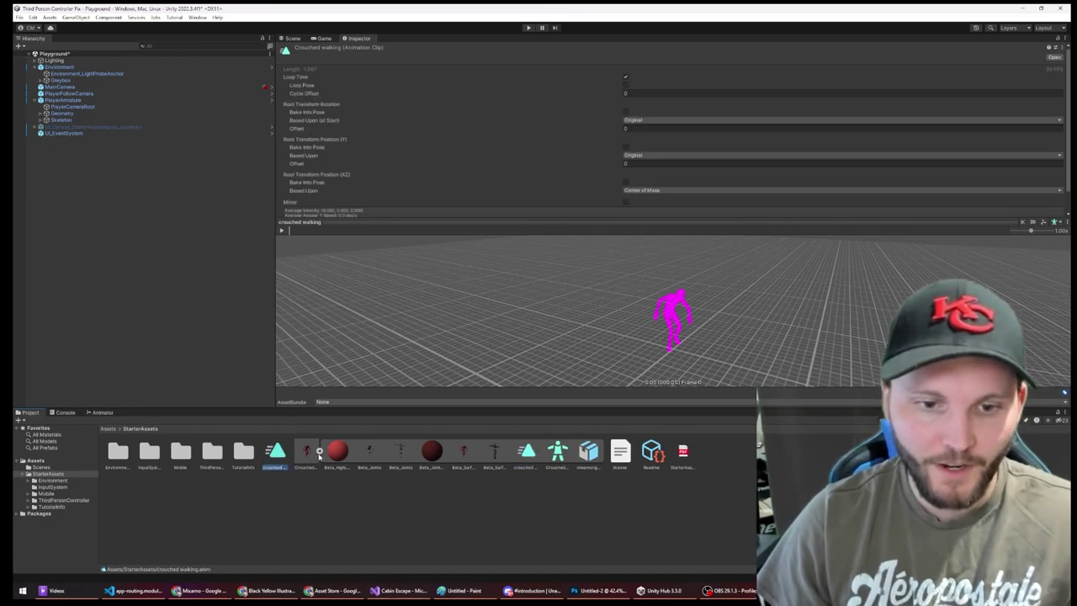
pyautogui.click(319, 452)
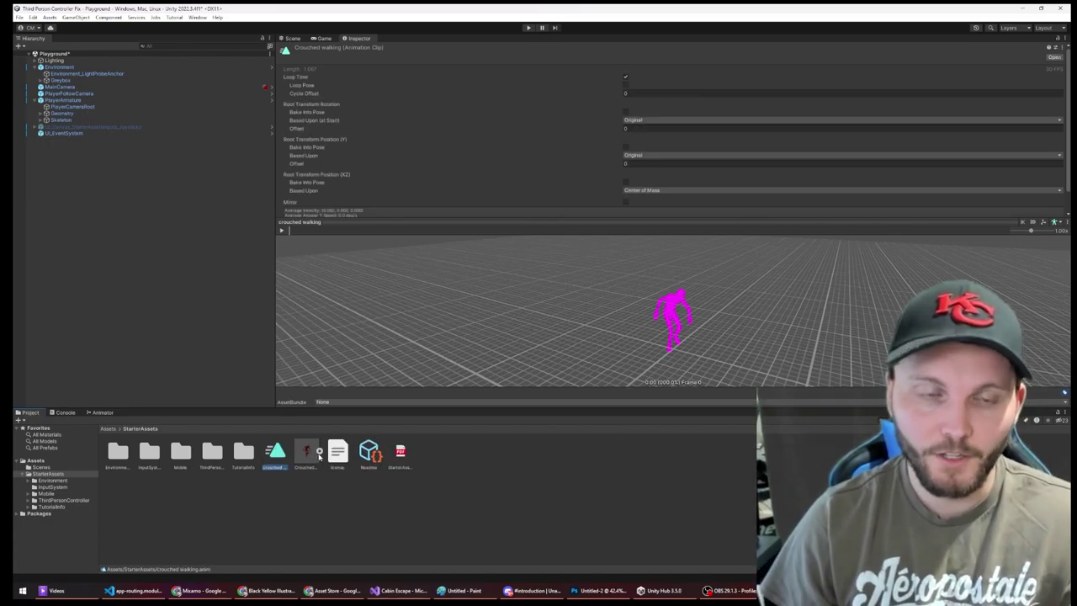
pyautogui.doubleClick(274, 468)
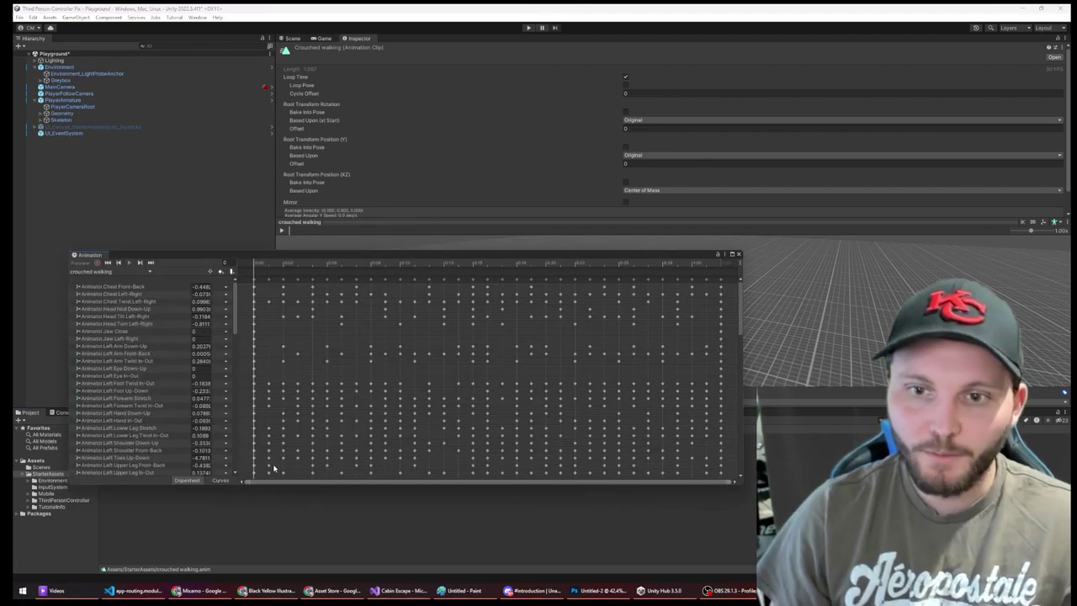
pyautogui.moveTo(486, 254); pyautogui.dragTo(463, 111)
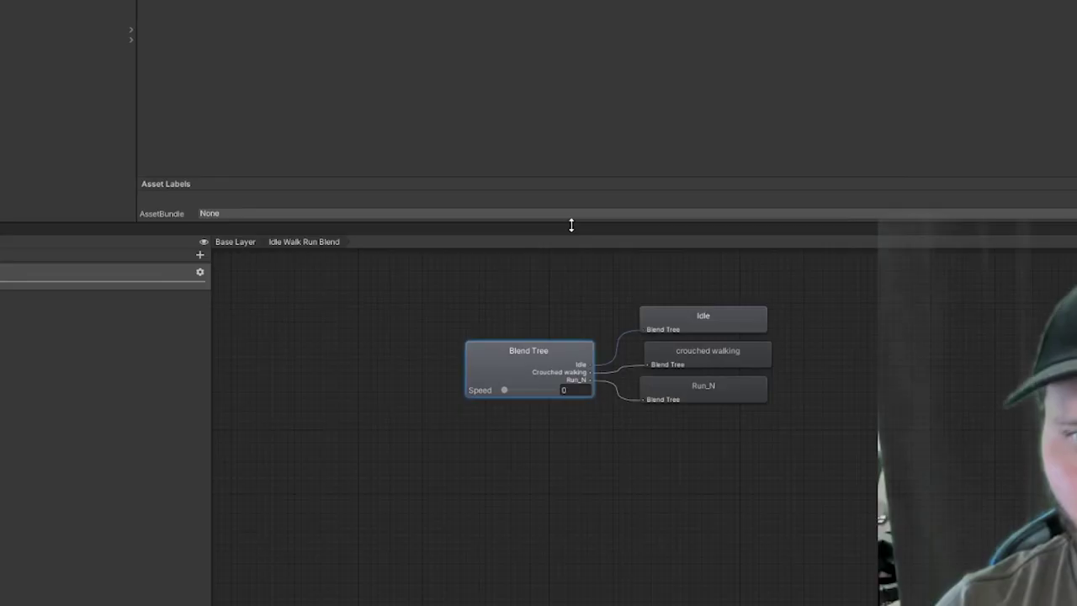
# - Show the Idle Walk Run Blend tree's motions beside the new crouched walking clip in StarterAssets
pyautogui.click(509, 396)
pyautogui.click(683, 357)
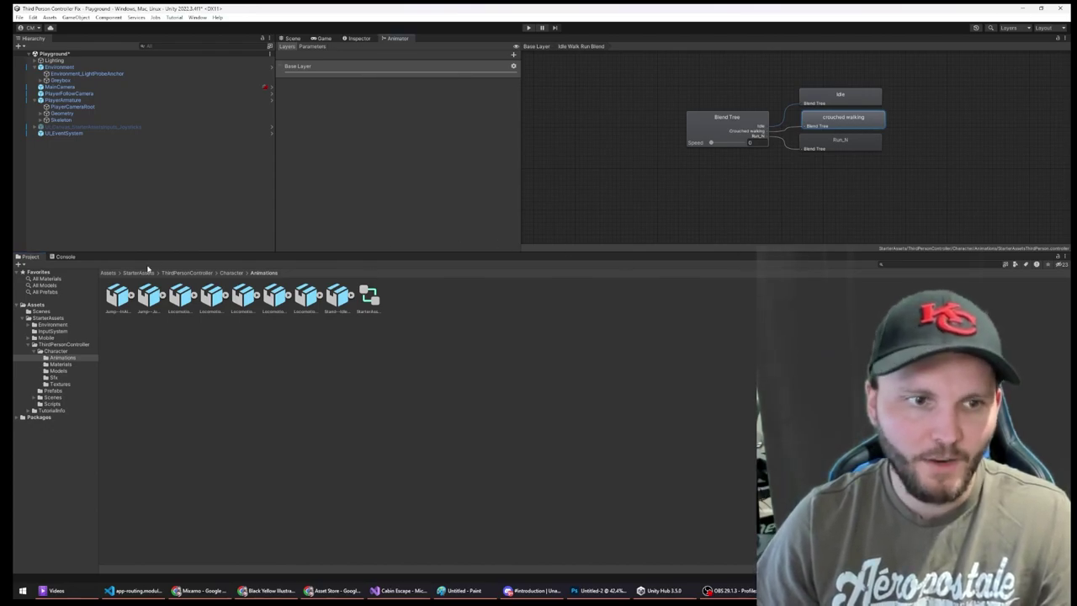
pyautogui.moveTo(163, 250); pyautogui.dragTo(163, 344)
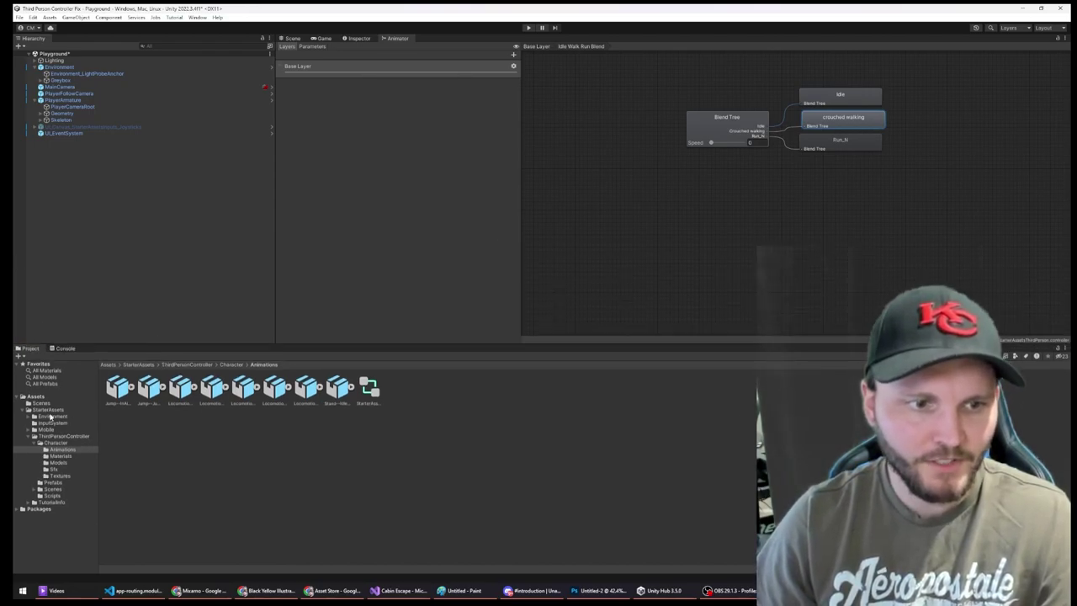
pyautogui.click(50, 411)
pyautogui.click(272, 396)
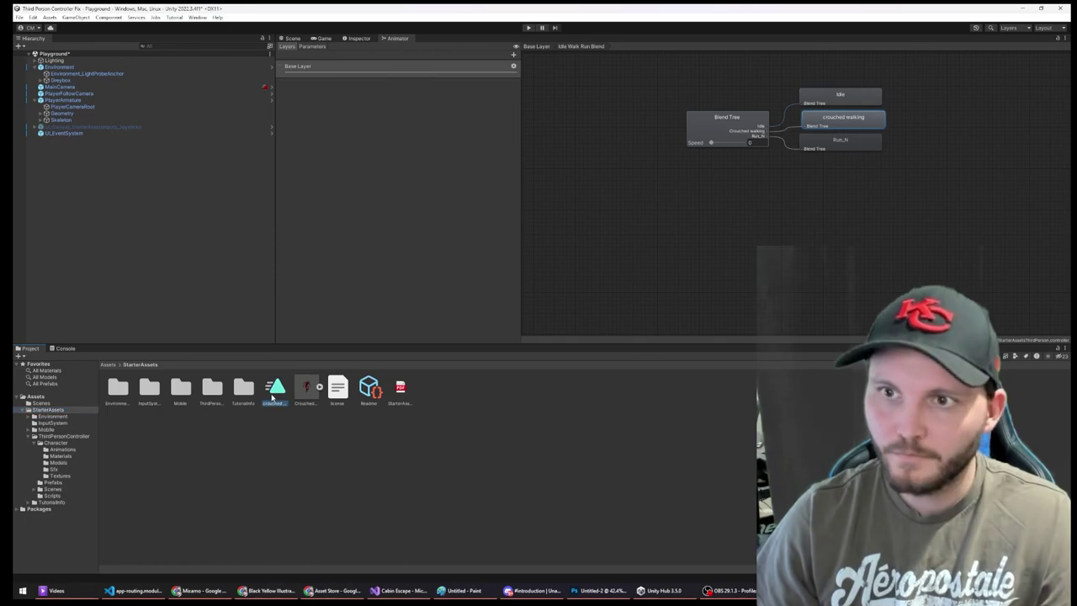
pyautogui.click(707, 126)
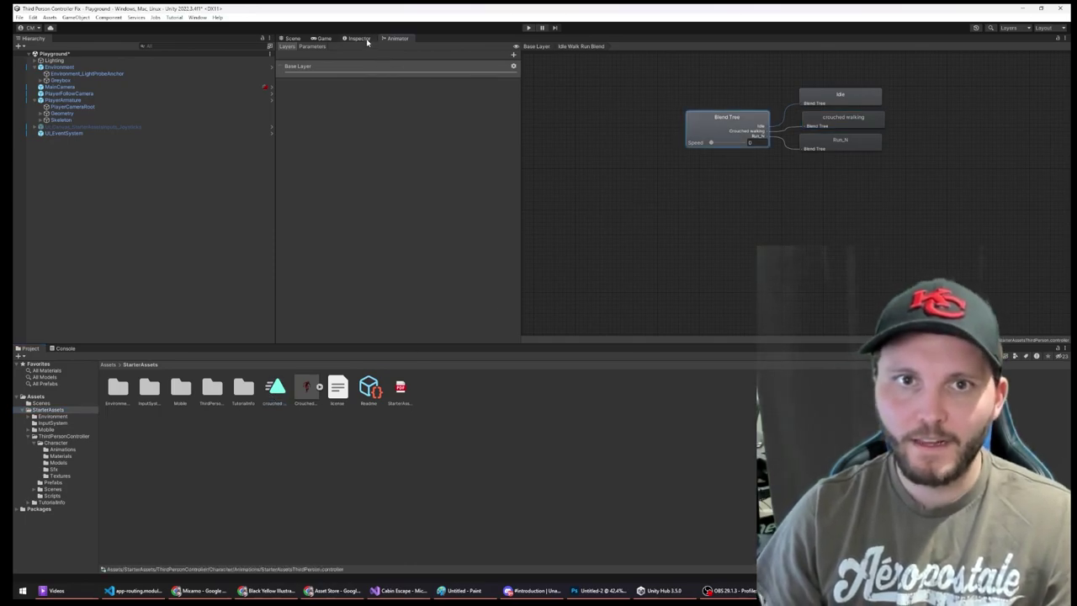
# - Assign the new crouched walking clip to the blend tree motion and preview it at Speed ~2.68
pyautogui.moveTo(360, 38); pyautogui.dragTo(954, 221)
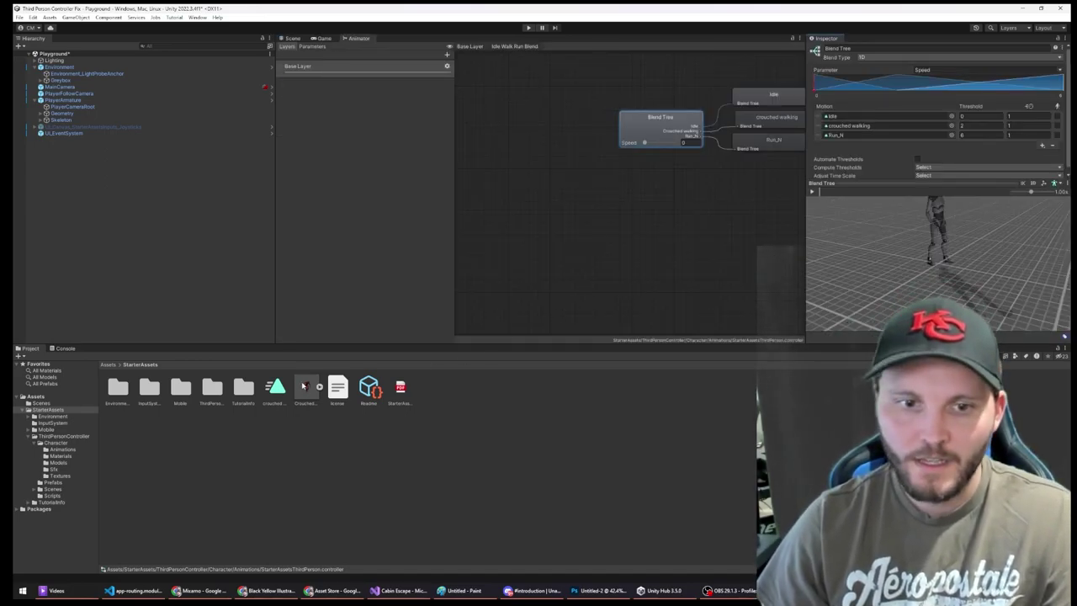
pyautogui.moveTo(304, 385); pyautogui.dragTo(830, 129)
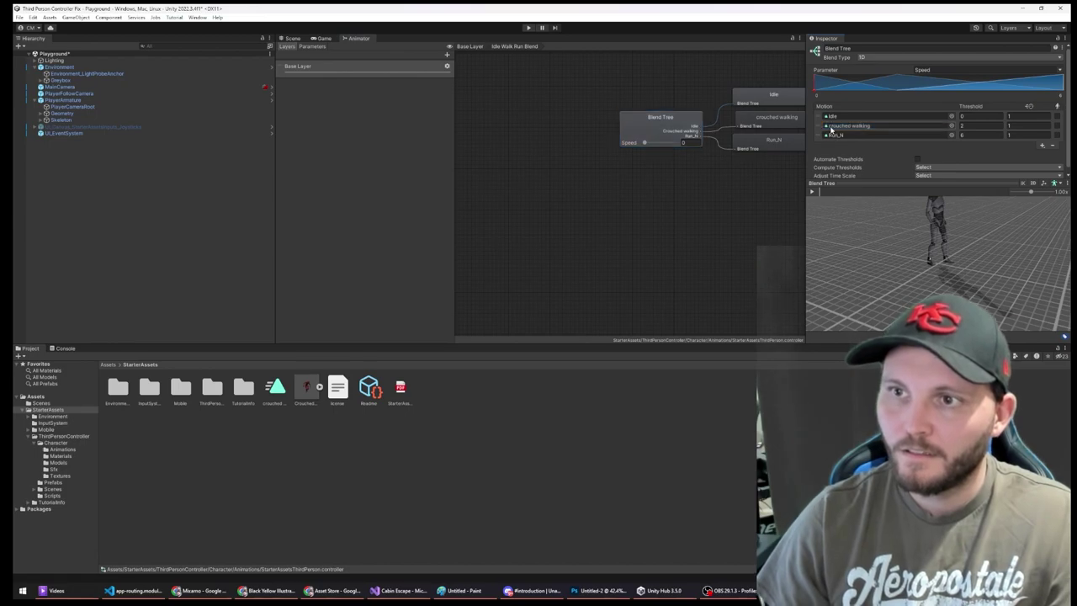
pyautogui.moveTo(827, 182); pyautogui.dragTo(826, 153)
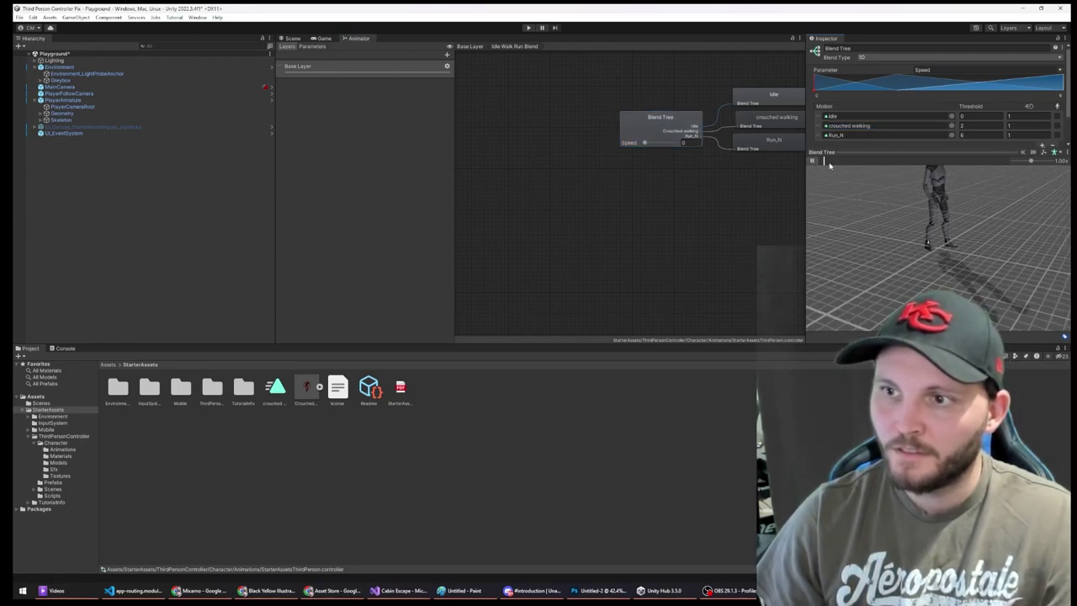
pyautogui.moveTo(893, 194); pyautogui.dragTo(934, 258)
pyautogui.moveTo(653, 145)
pyautogui.mouseDown()
pyautogui.moveTo(681, 144)
pyautogui.moveTo(659, 142)
pyautogui.mouseUp()
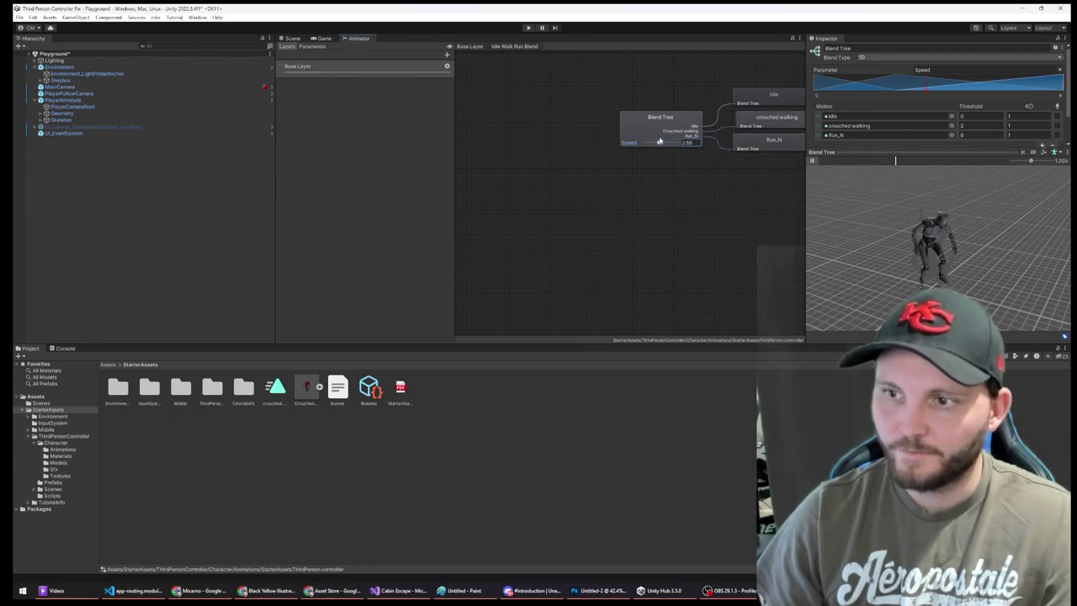
pyautogui.moveTo(892, 256); pyautogui.dragTo(944, 260)
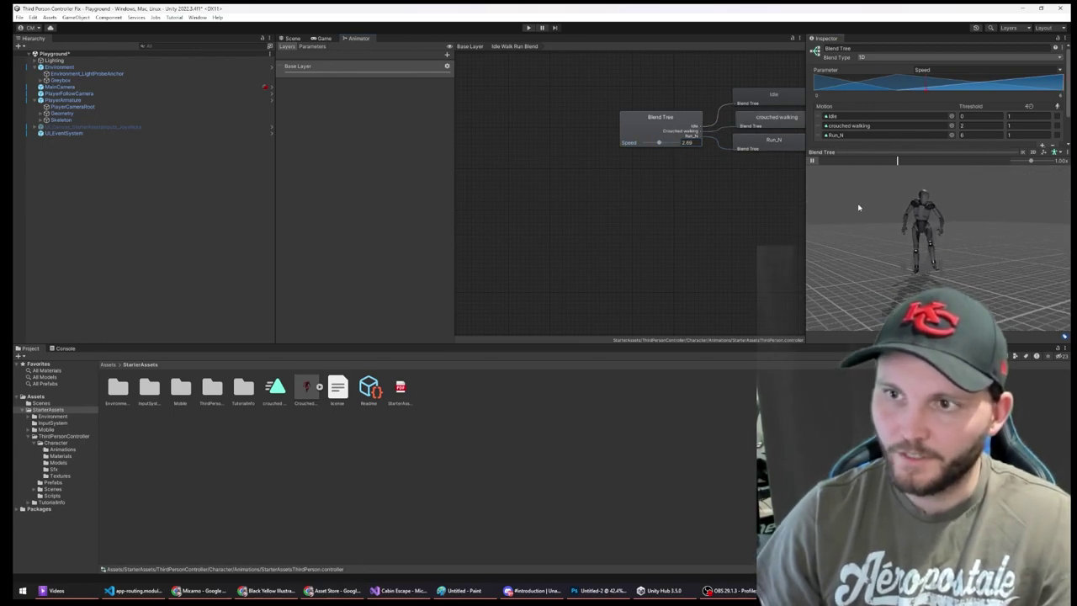
# - Open the crouched walking clip's timeline and select PlayerArmature to preview it
pyautogui.doubleClick(275, 388)
pyautogui.click(413, 365)
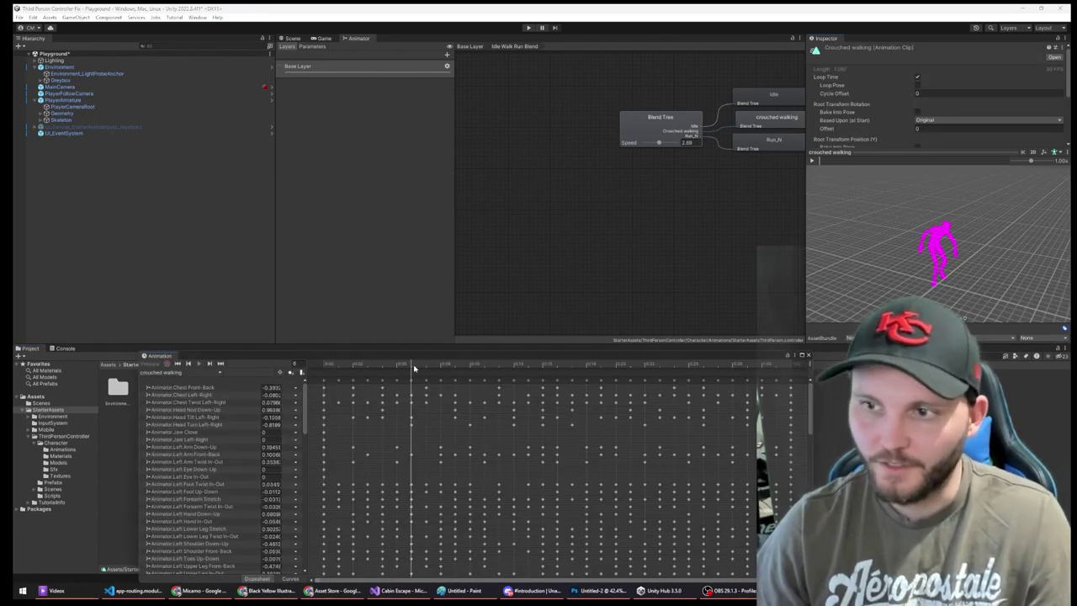
pyautogui.moveTo(414, 368); pyautogui.dragTo(456, 368)
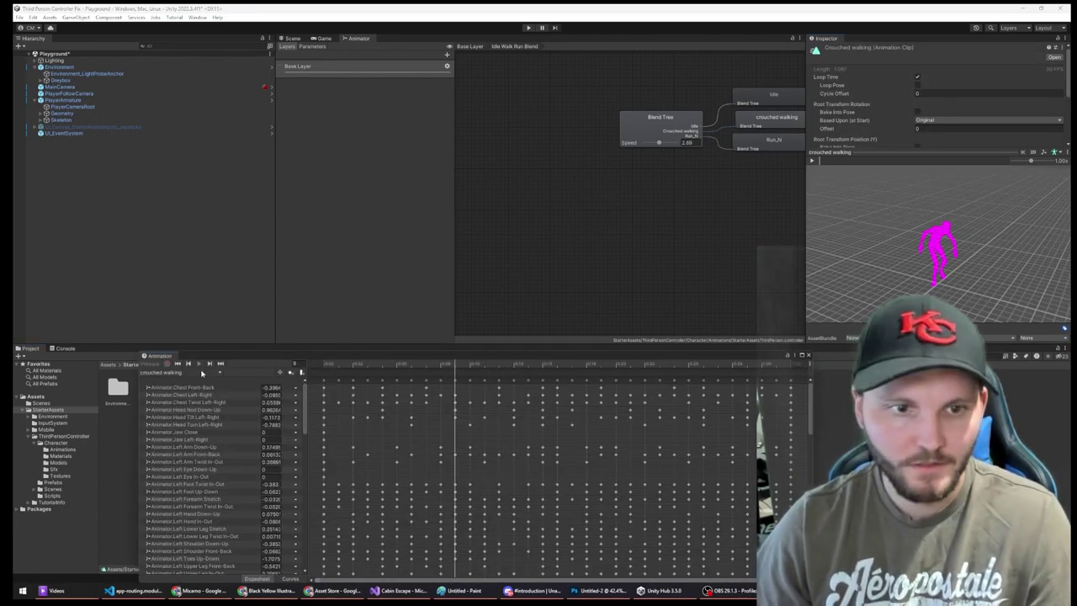
pyautogui.click(63, 100)
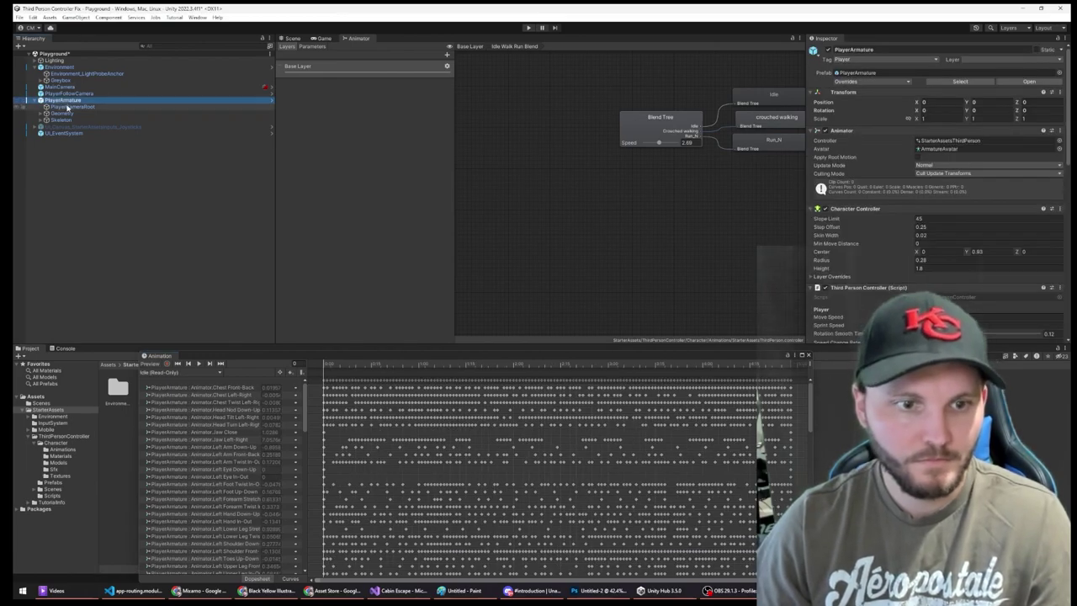
pyautogui.click(69, 107)
pyautogui.click(64, 100)
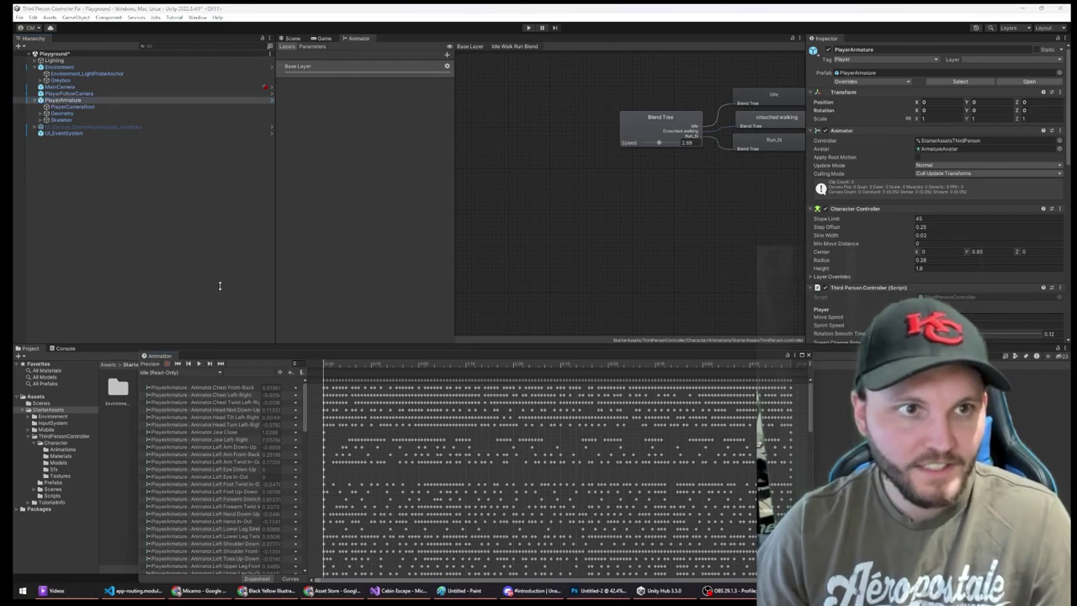
# - Dock the Animation timeline beneath the 3D Scene view
pyautogui.moveTo(160, 356); pyautogui.dragTo(204, 139)
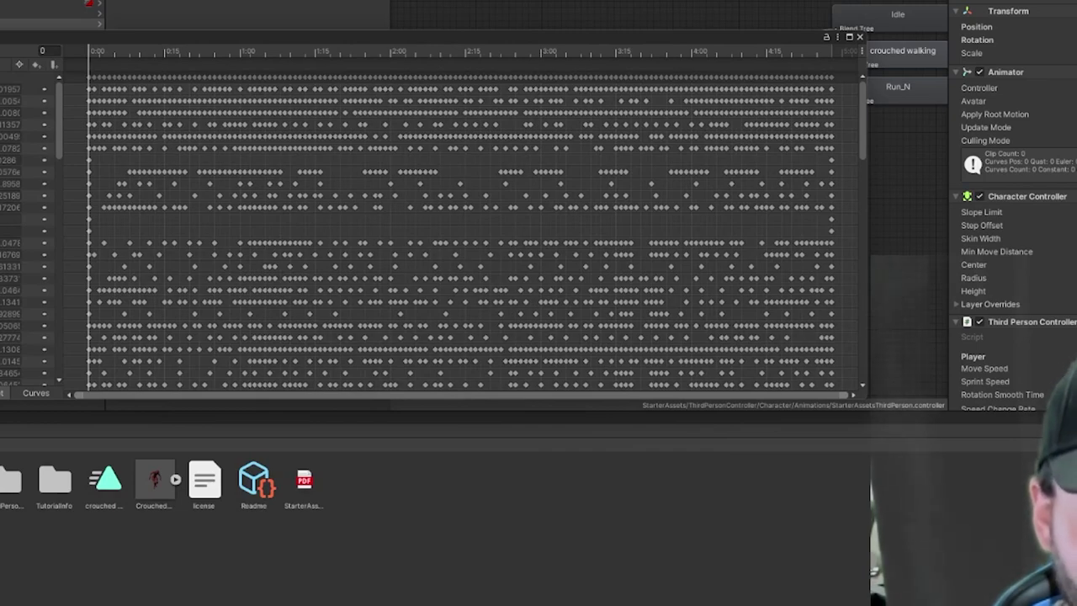
pyautogui.moveTo(221, 55)
pyautogui.mouseDown()
pyautogui.moveTo(296, 53)
pyautogui.moveTo(228, 53)
pyautogui.mouseUp()
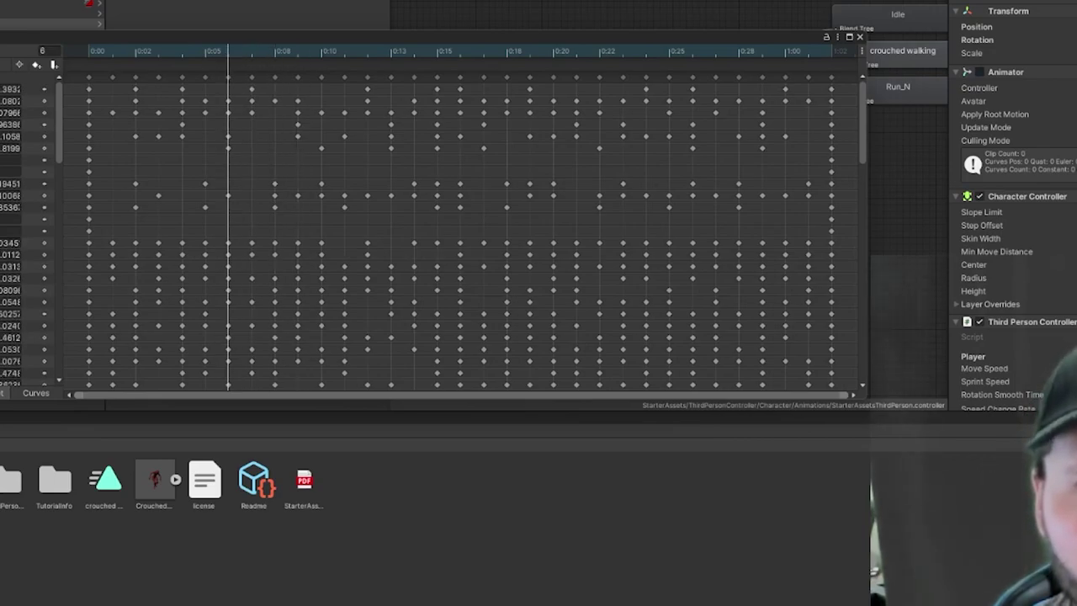
pyautogui.hotkey('ctrl', '1')
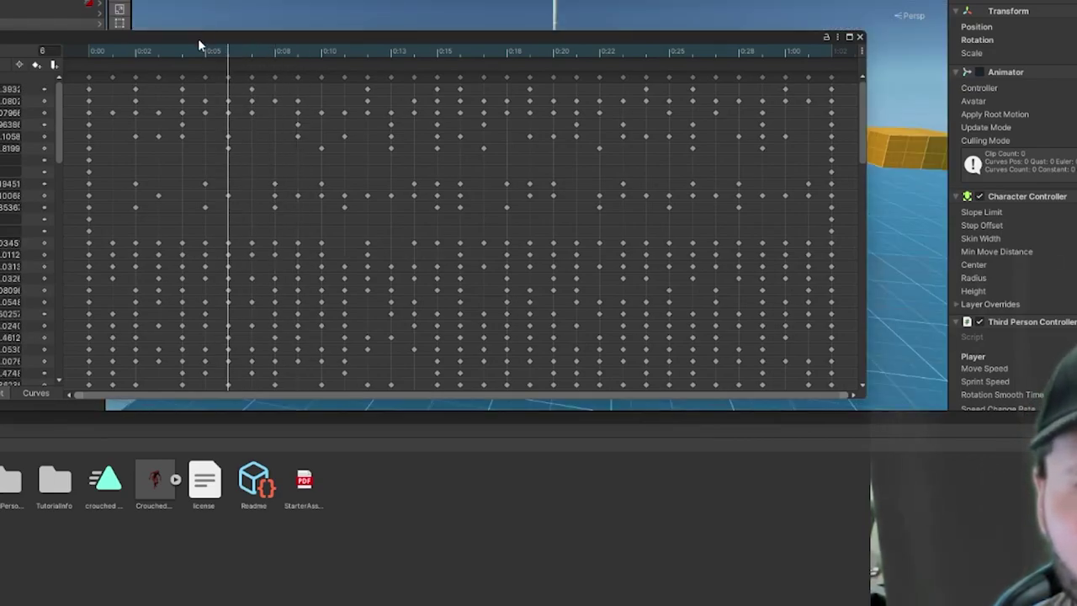
pyautogui.moveTo(199, 43); pyautogui.dragTo(406, 316)
# - Frame the character's feet in the Scene and scrub the crouched walking clip to frame 17
pyautogui.moveTo(338, 324); pyautogui.dragTo(459, 325)
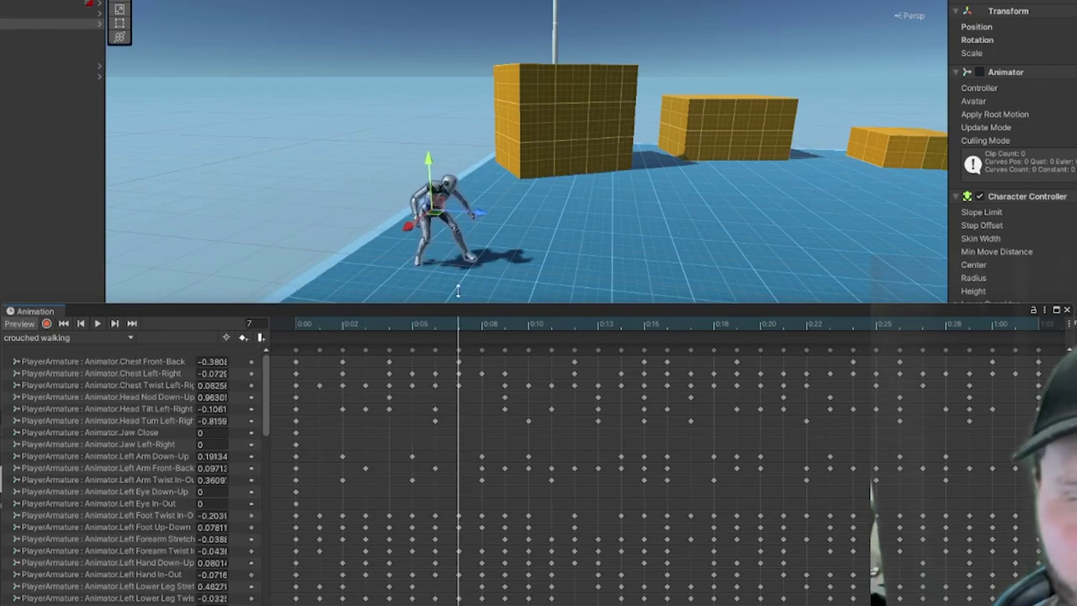
pyautogui.moveTo(465, 236); pyautogui.dragTo(413, 188, button='right')
pyautogui.press('w')
pyautogui.moveTo(440, 323); pyautogui.dragTo(691, 350)
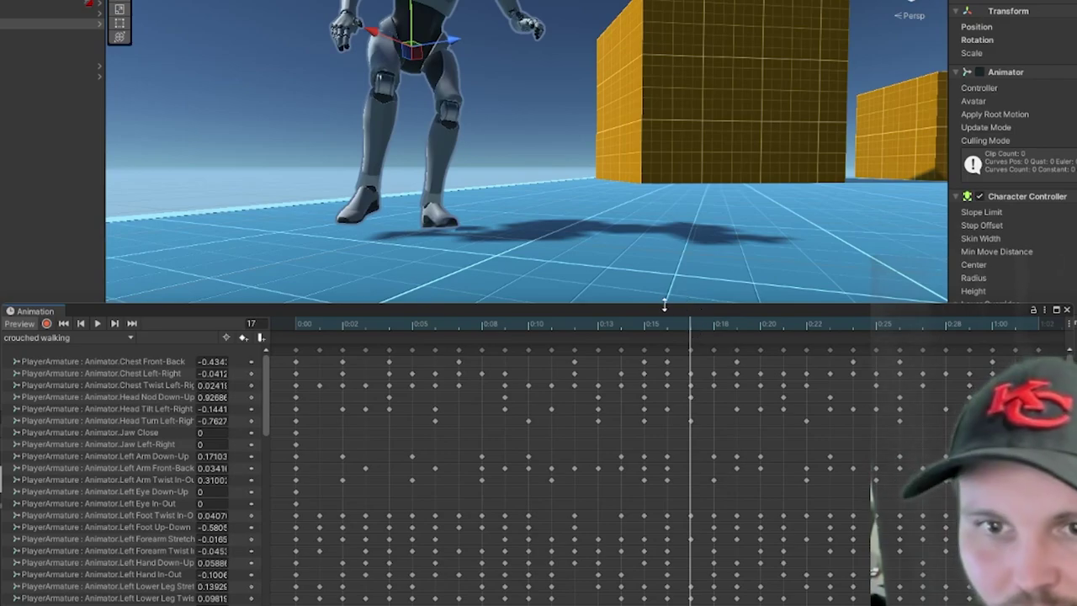
pyautogui.moveTo(668, 305); pyautogui.dragTo(308, 250)
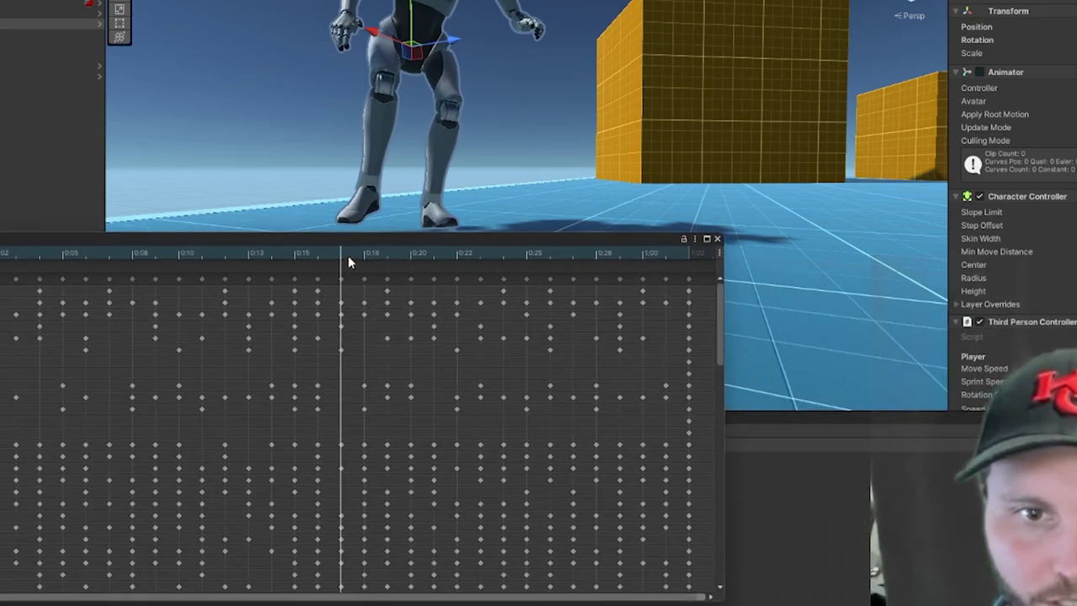
# - Add a frame-17 event calling ThirdPersonController's OnFootstep (AnimationEvent), then scrub to frame 26
pyautogui.click(316, 255)
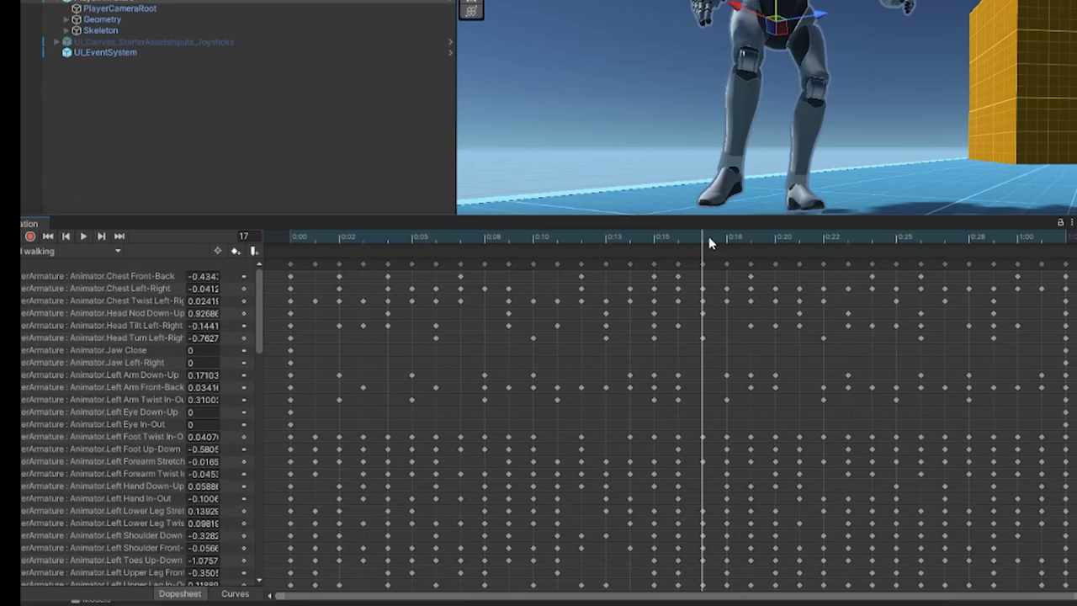
pyautogui.click(255, 248)
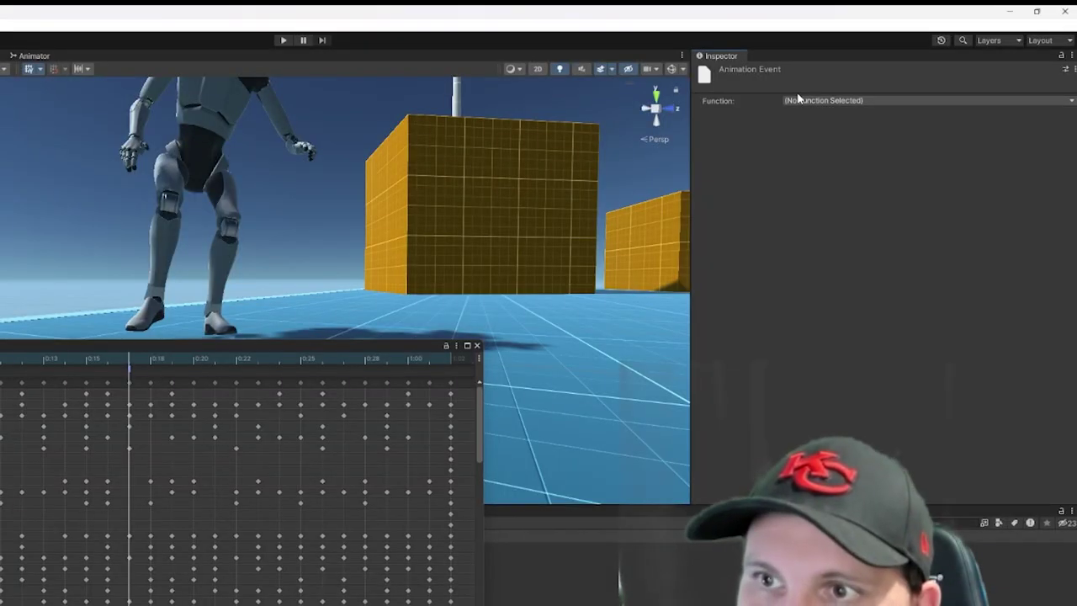
pyautogui.click(798, 101)
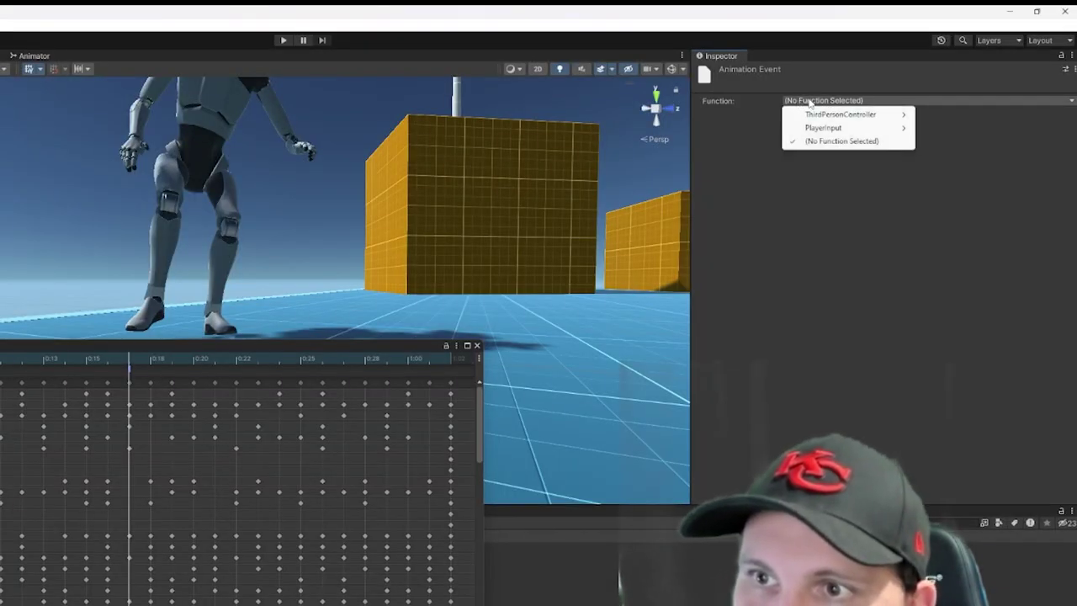
pyautogui.moveTo(821, 118)
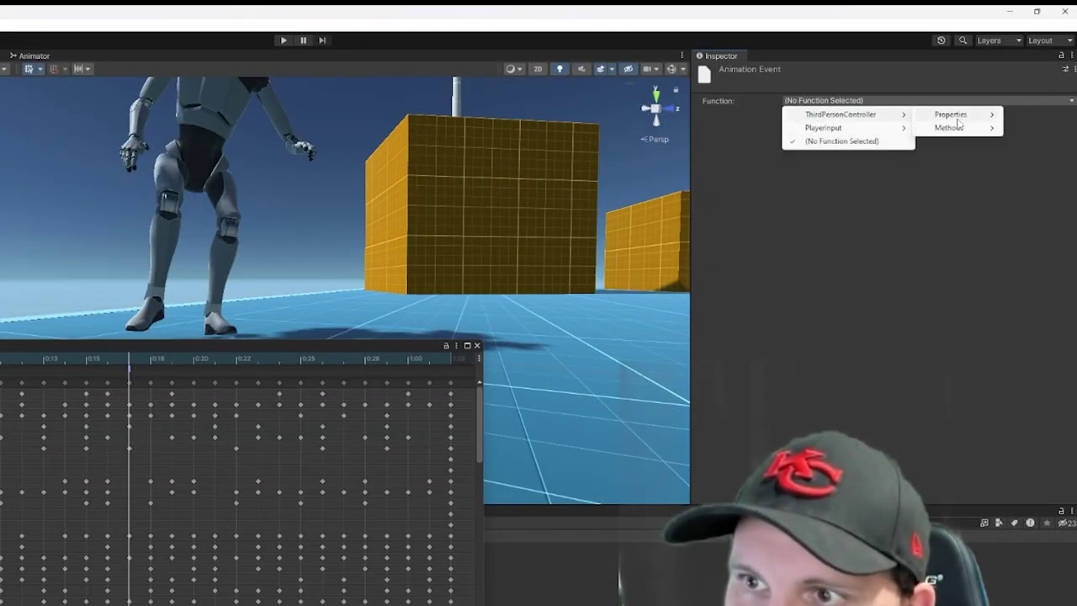
pyautogui.moveTo(956, 127)
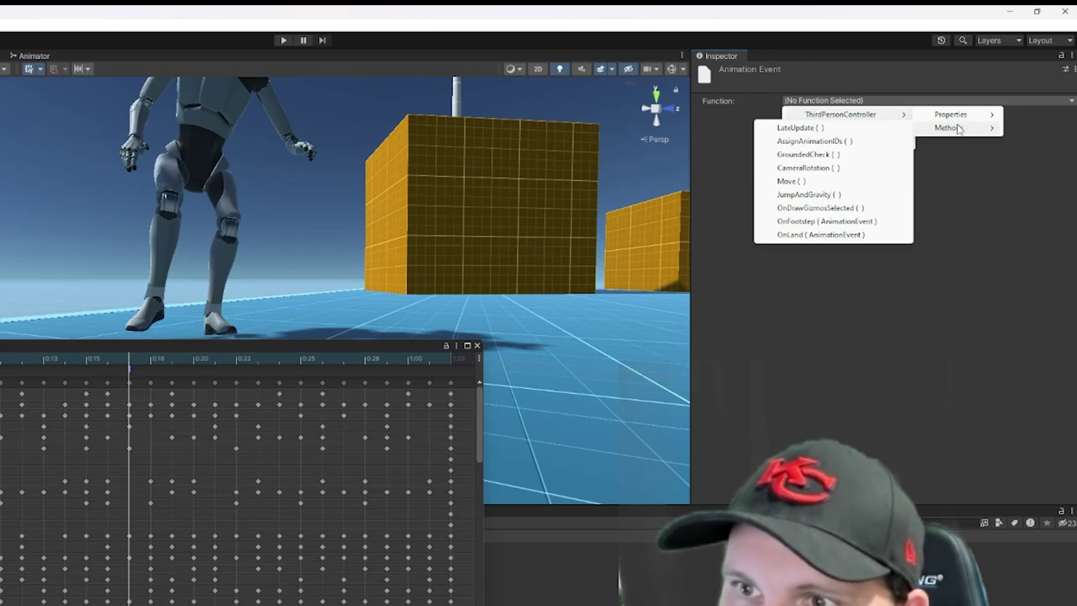
pyautogui.click(836, 234)
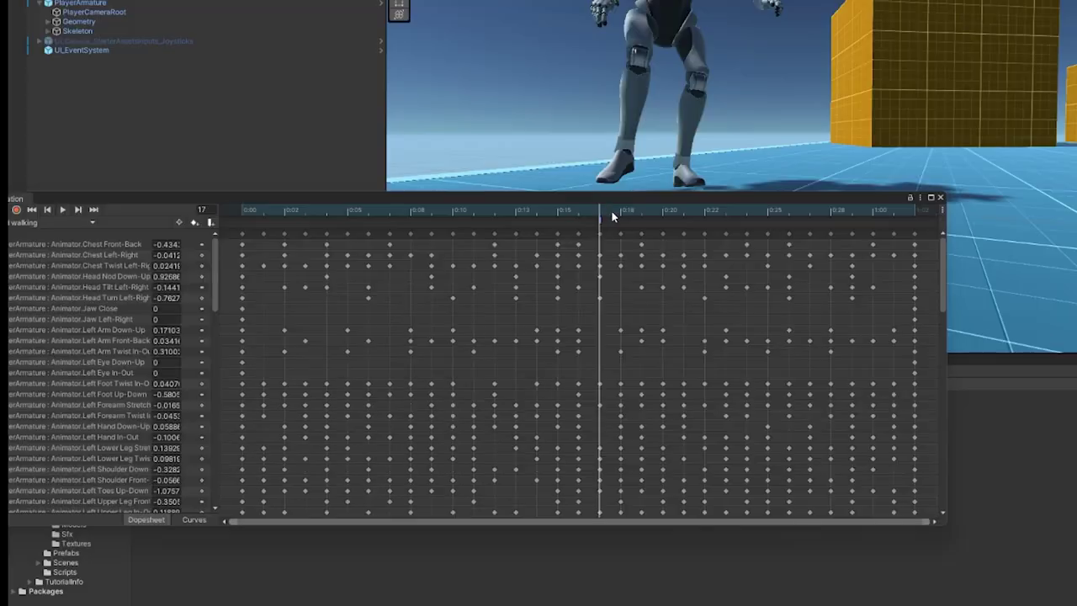
pyautogui.moveTo(612, 211); pyautogui.dragTo(789, 235)
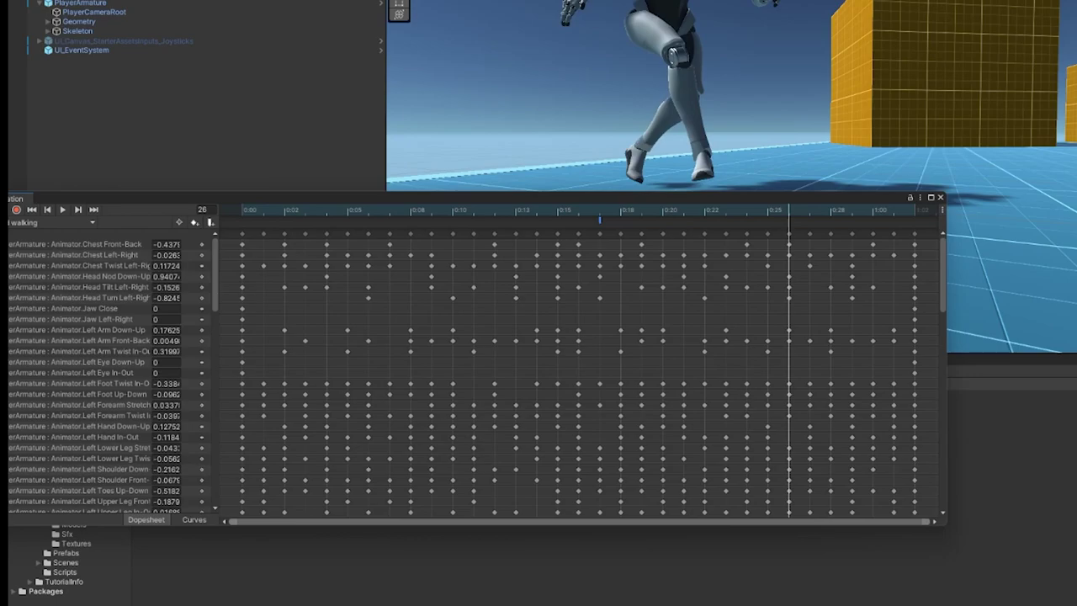
# - At frame 26, add an event with Function ThirdPersonController > Methods > OnFootstep (AnimationEvent)
pyautogui.click(210, 222)
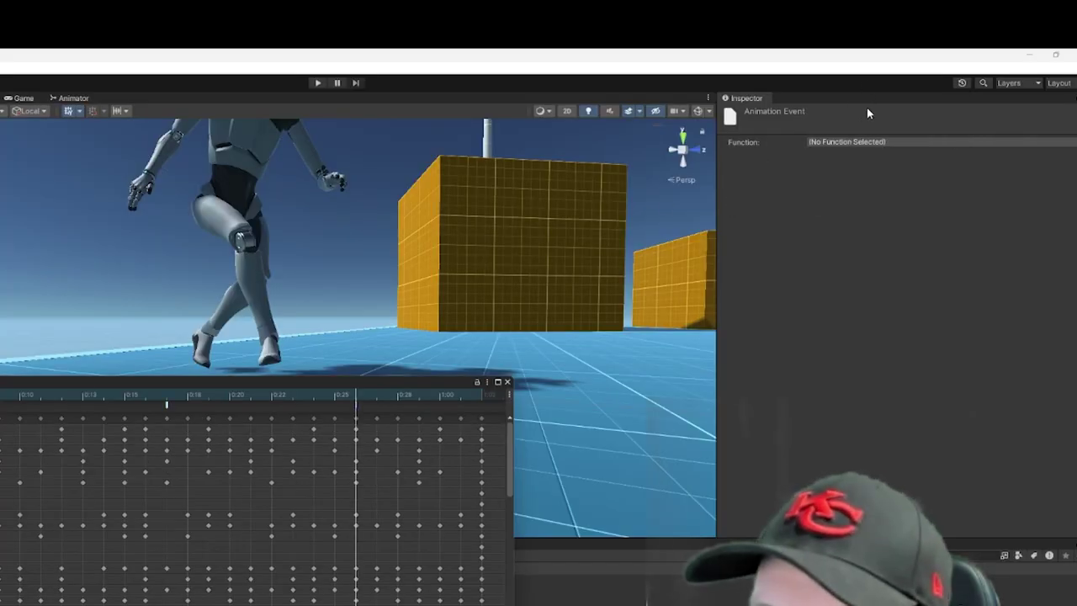
pyautogui.click(848, 142)
pyautogui.moveTo(855, 170)
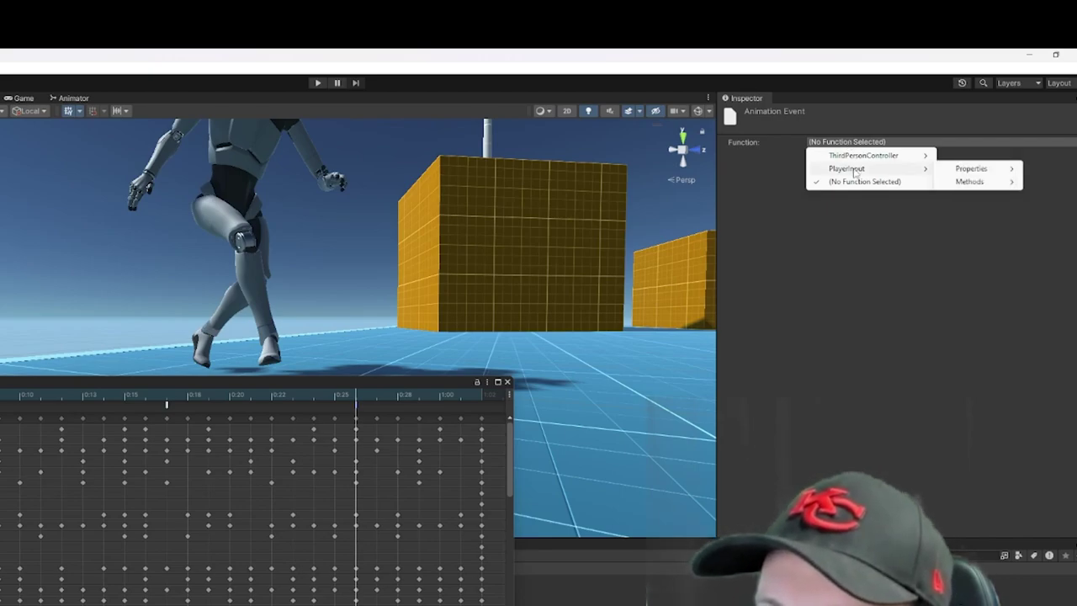
pyautogui.moveTo(908, 155)
pyautogui.moveTo(972, 173)
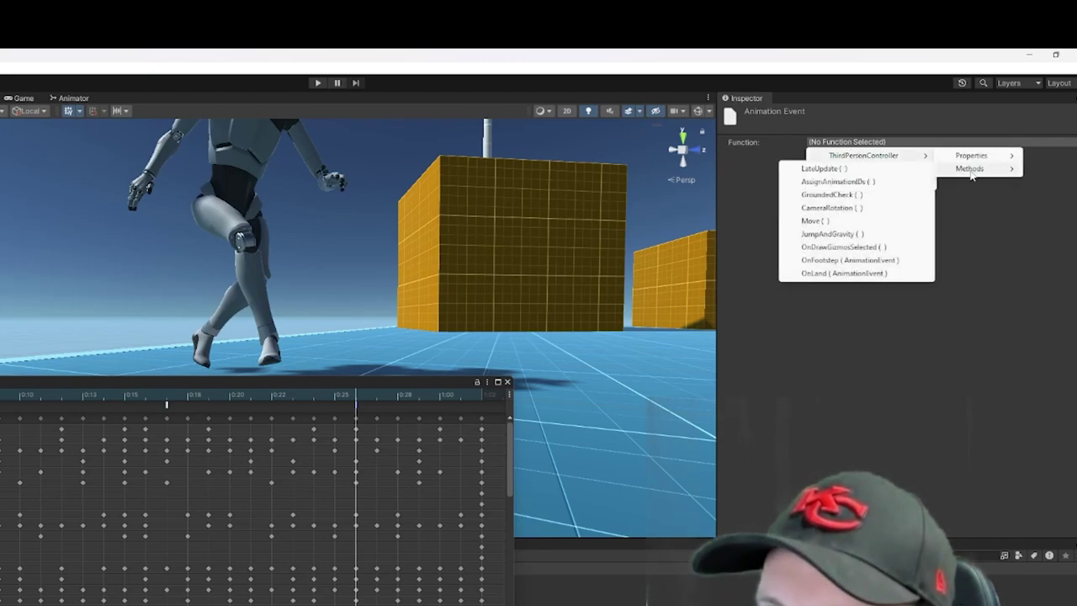
pyautogui.click(846, 260)
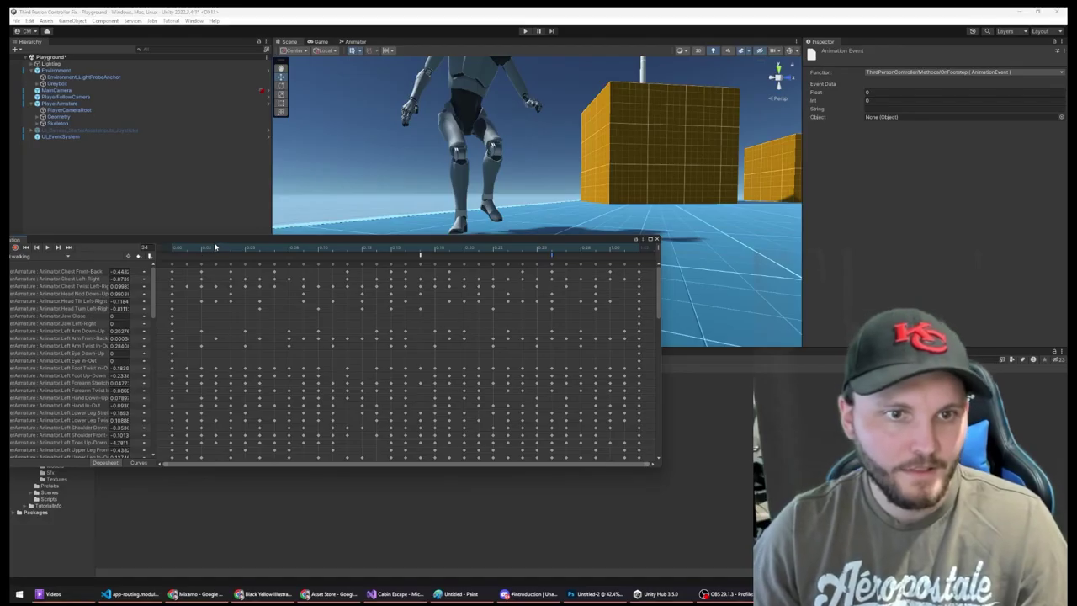
pyautogui.moveTo(96, 379); pyautogui.dragTo(305, 435)
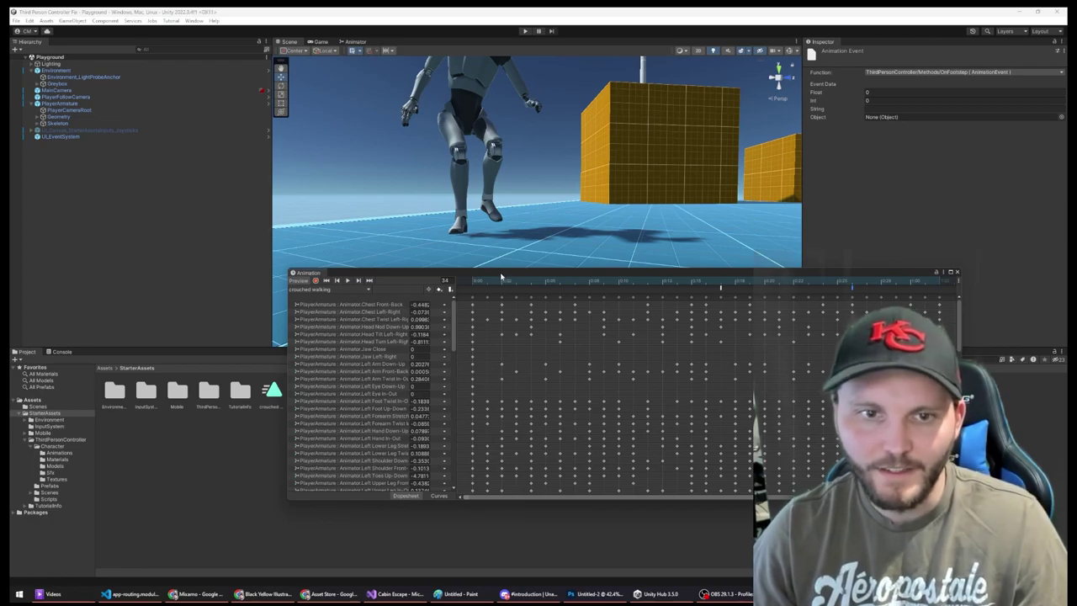
# - Play the Playground scene and crouch-walk the character toward the wall and the orange box to check the edited clip and footsteps
pyautogui.click(522, 34)
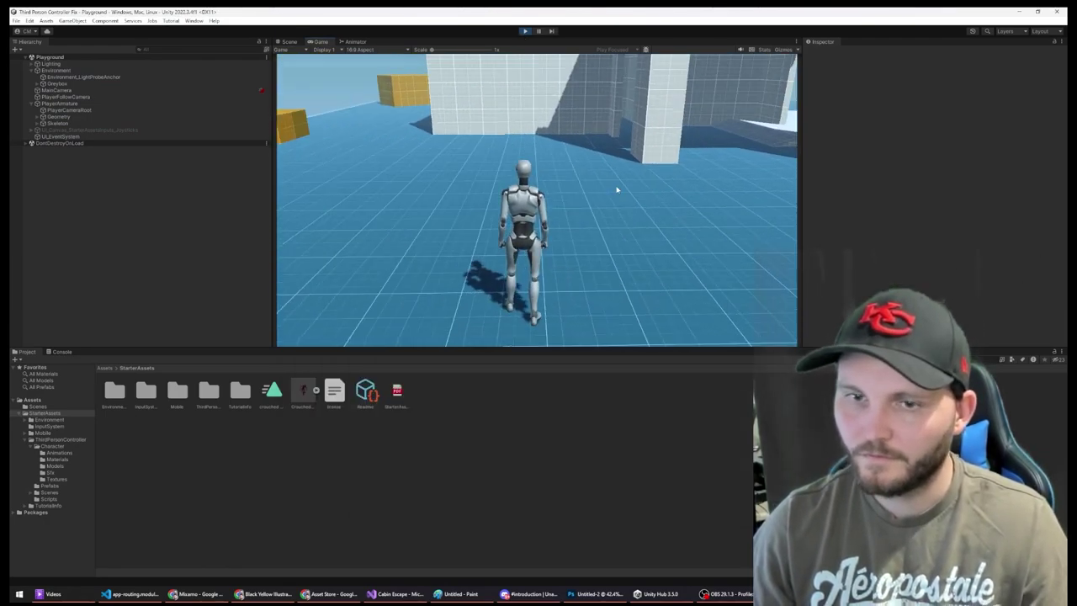
pyautogui.press('w')
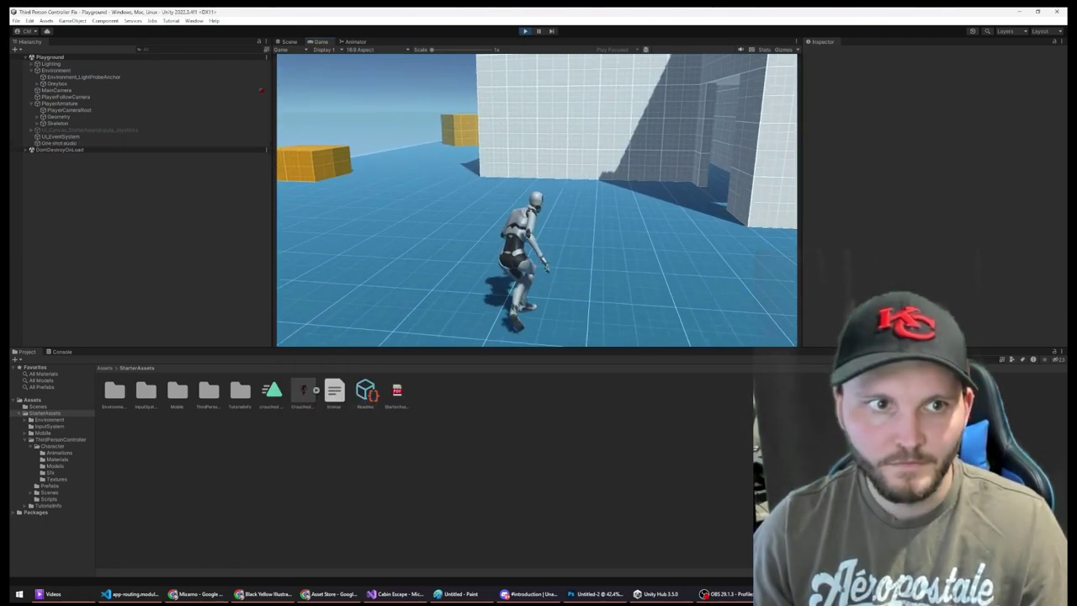
pyautogui.press('w')
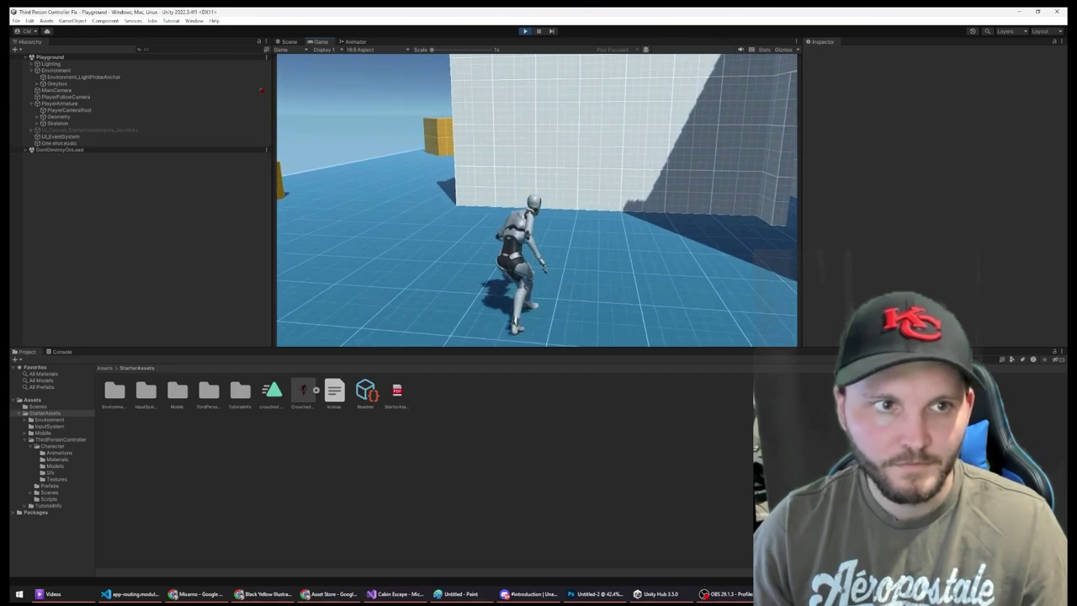
pyautogui.press('w')
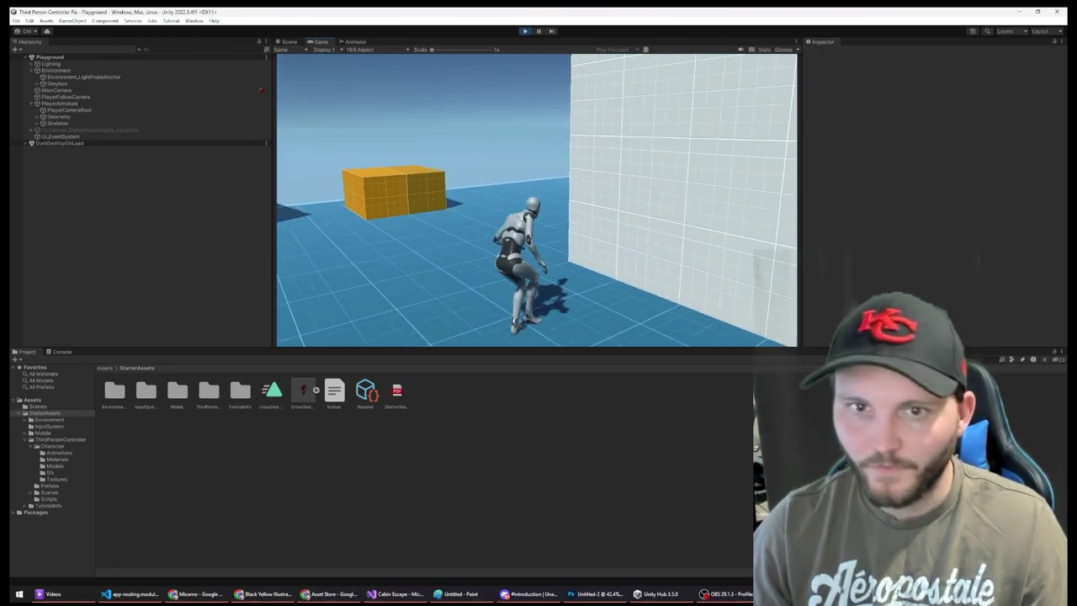
pyautogui.press('w')
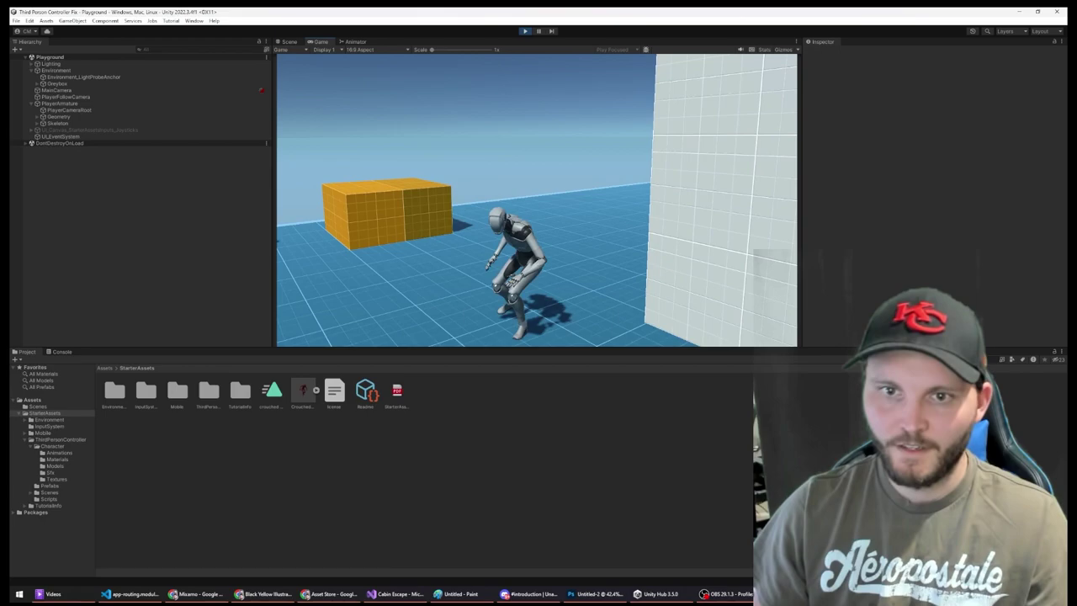
pyautogui.press('w')
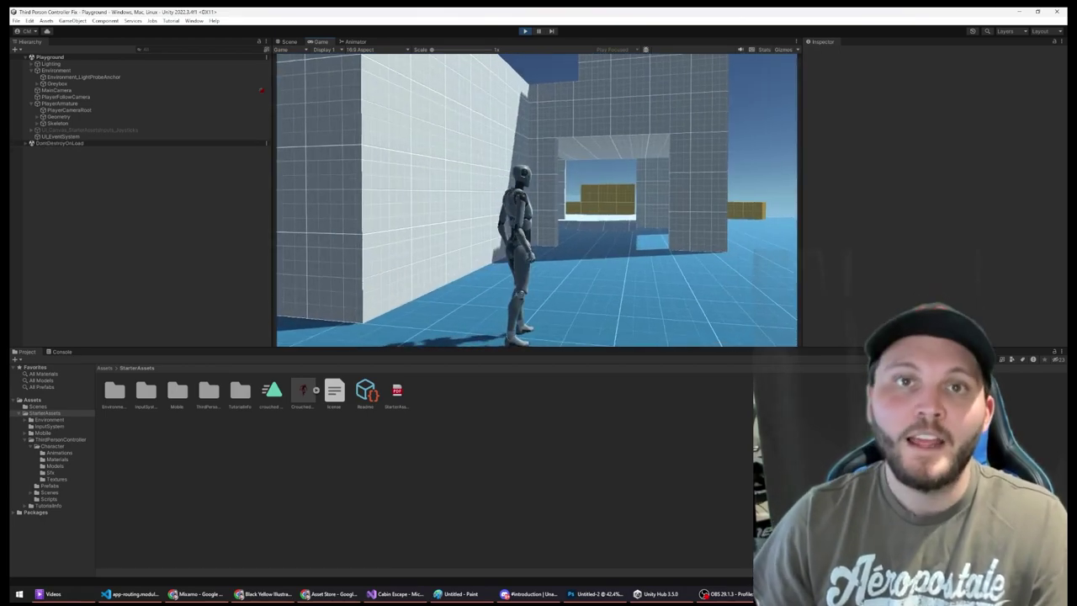